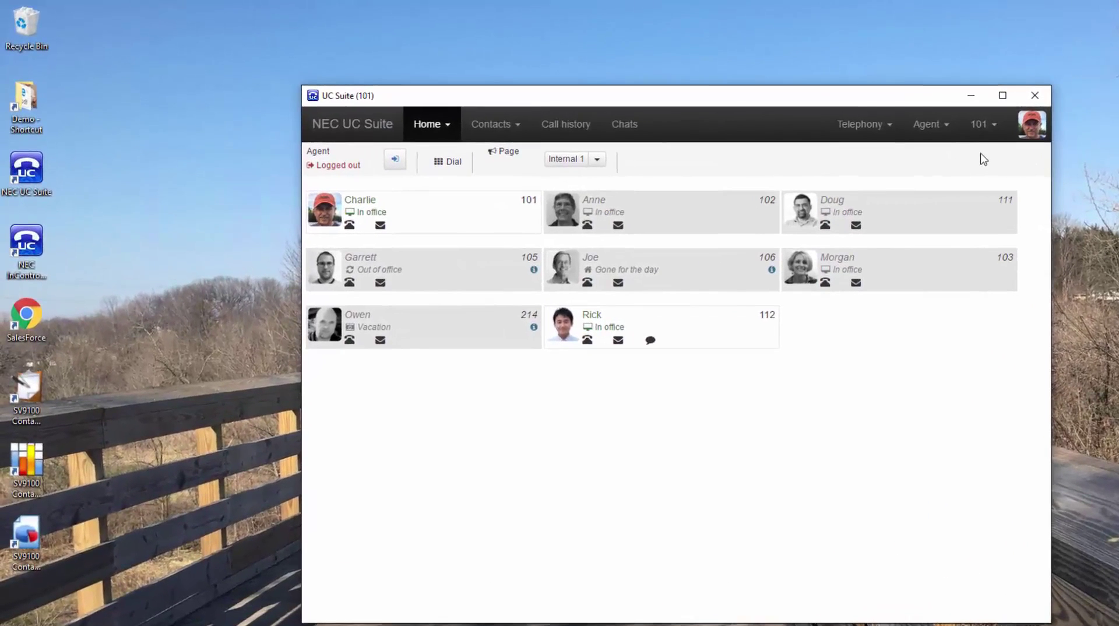
Add an extension of type Lab to the Other Numbers in the personal profile settings and save the settings
{"action": "left_click", "coordinate": [983, 127]}
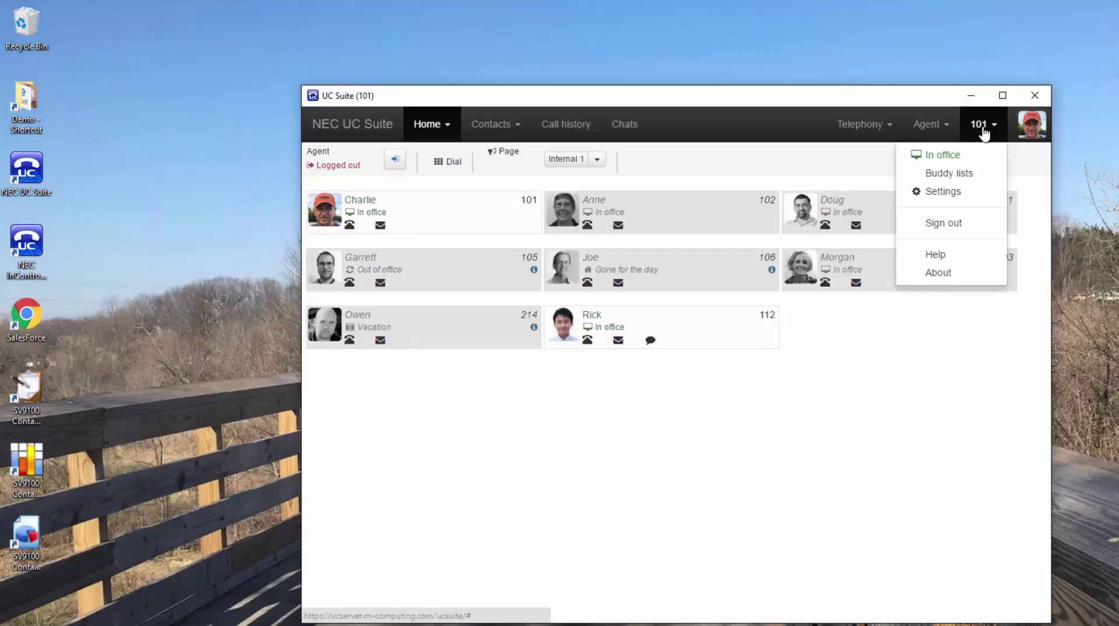
{"action": "left_click", "coordinate": [946, 193]}
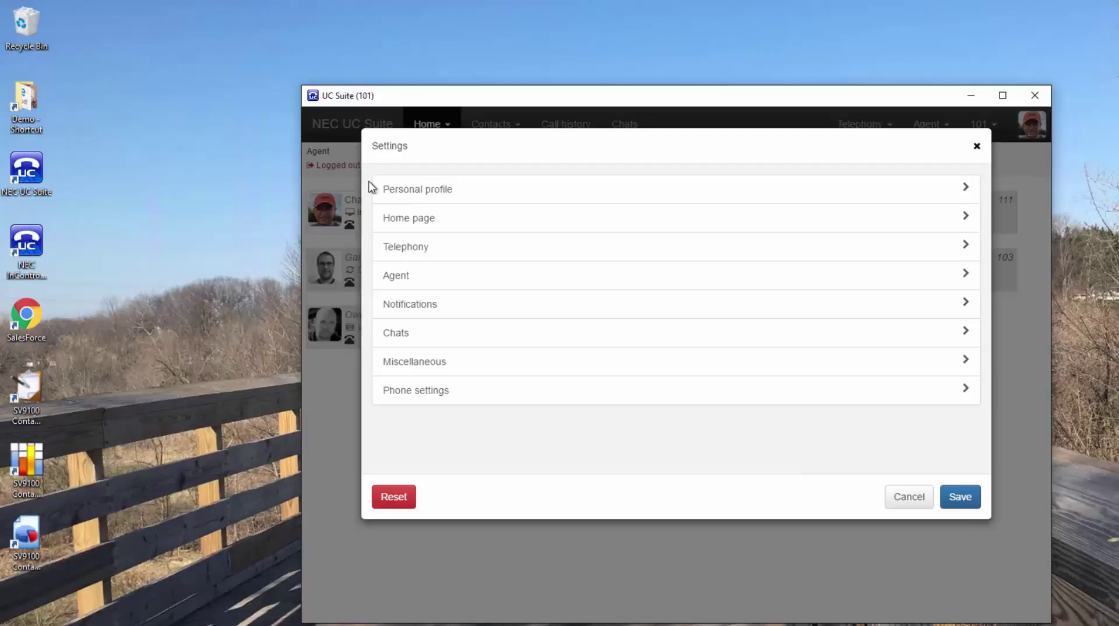
{"action": "left_click", "coordinate": [393, 195]}
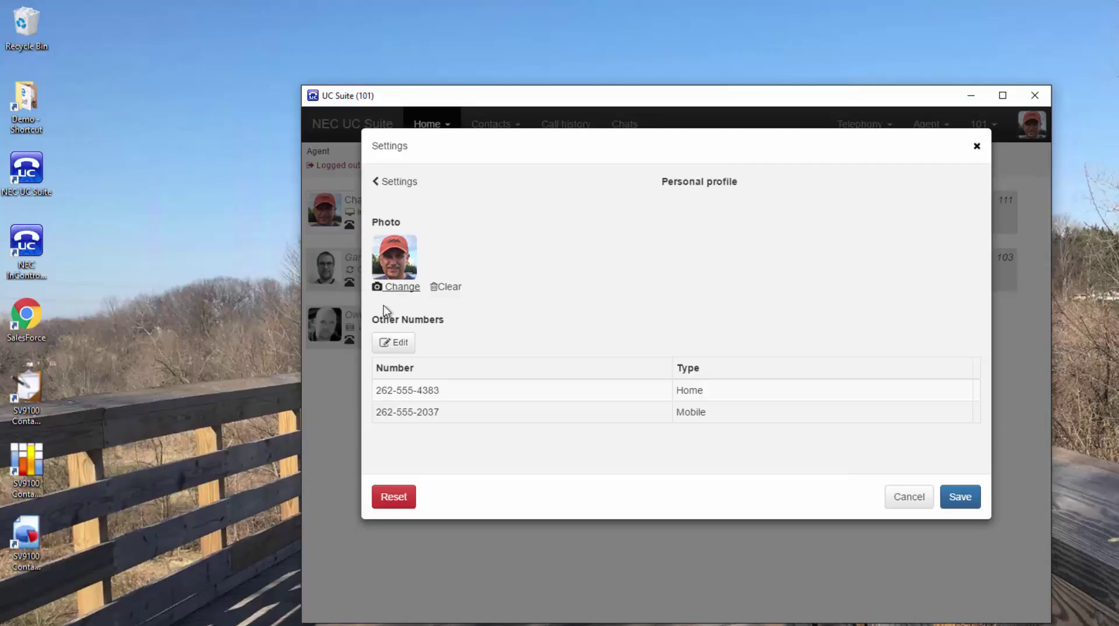
{"action": "left_click", "coordinate": [400, 344]}
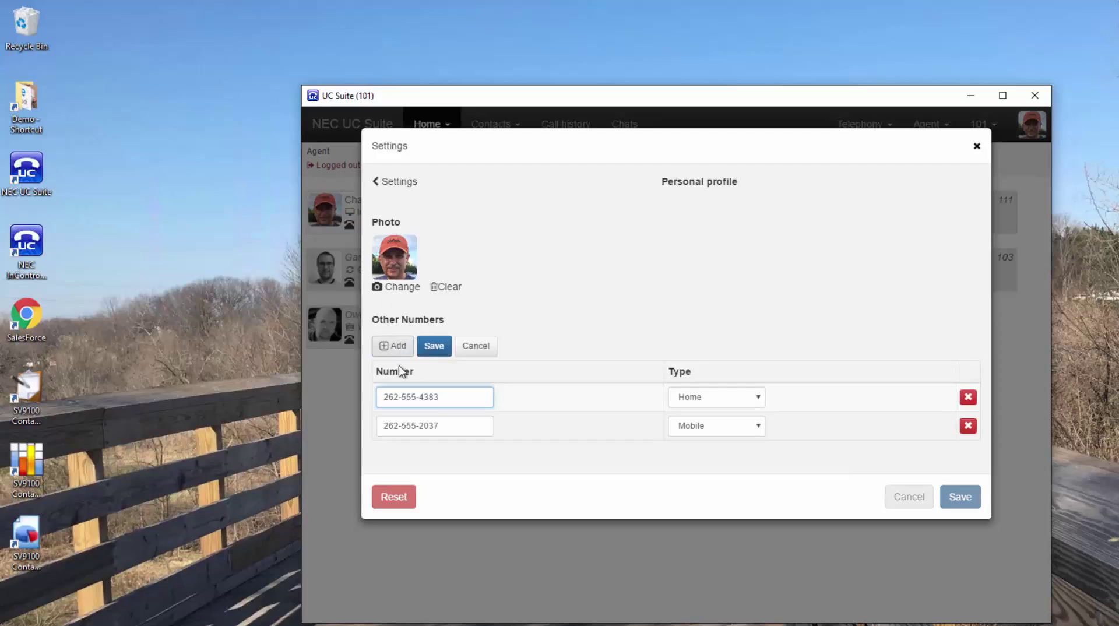
{"action": "left_click", "coordinate": [400, 347]}
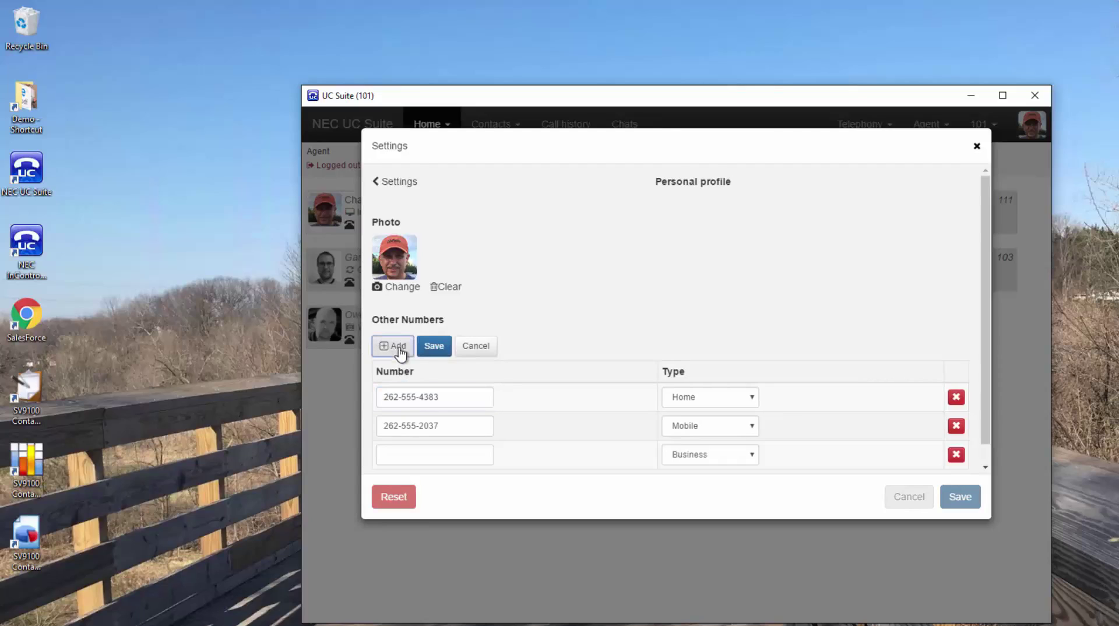
{"action": "left_click", "coordinate": [388, 449]}
{"action": "type", "text": "122"}
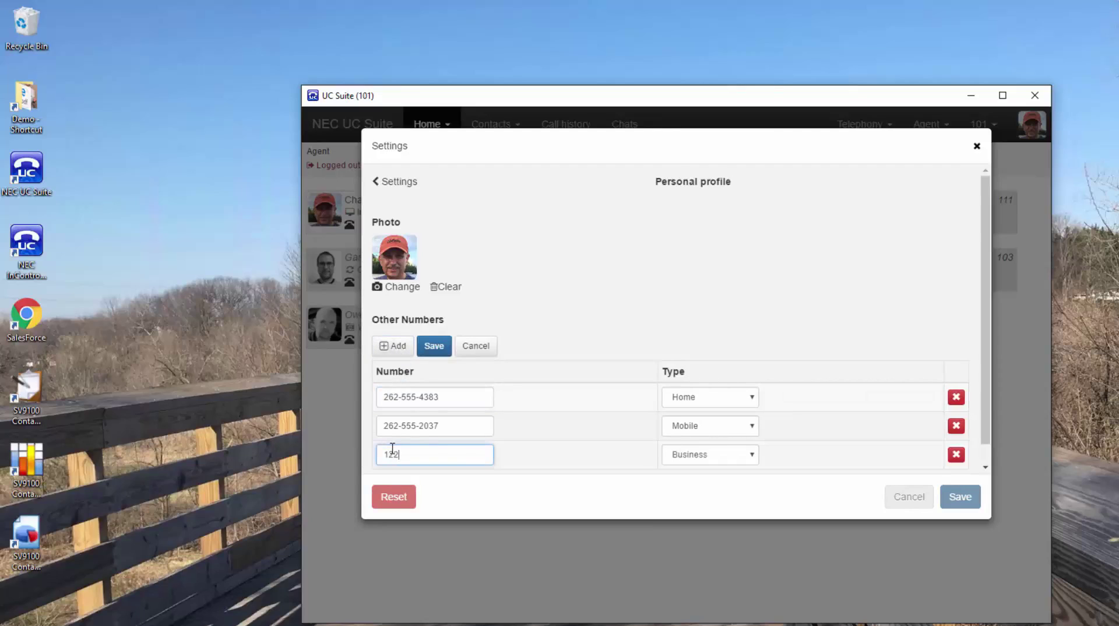
{"action": "left_click", "coordinate": [752, 456]}
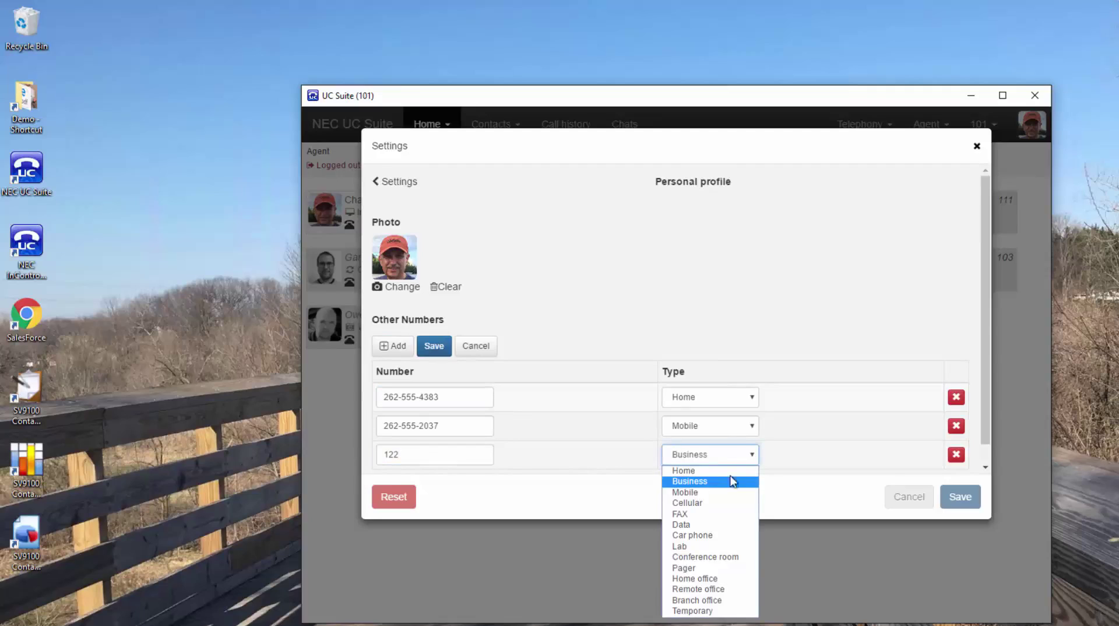
{"action": "left_click", "coordinate": [697, 546]}
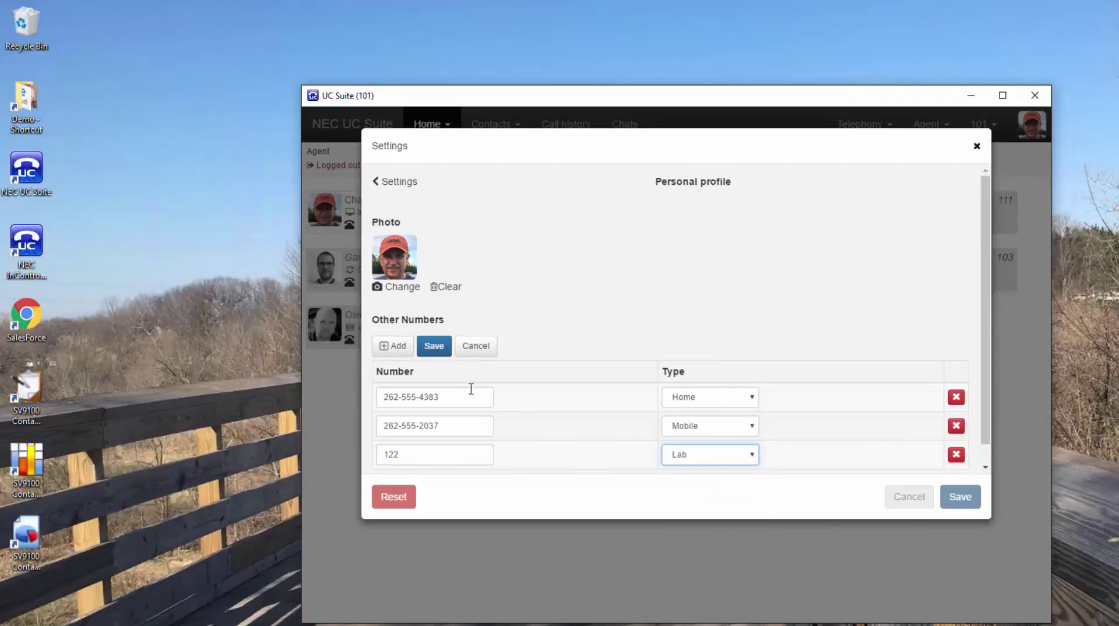
{"action": "left_click", "coordinate": [433, 350]}
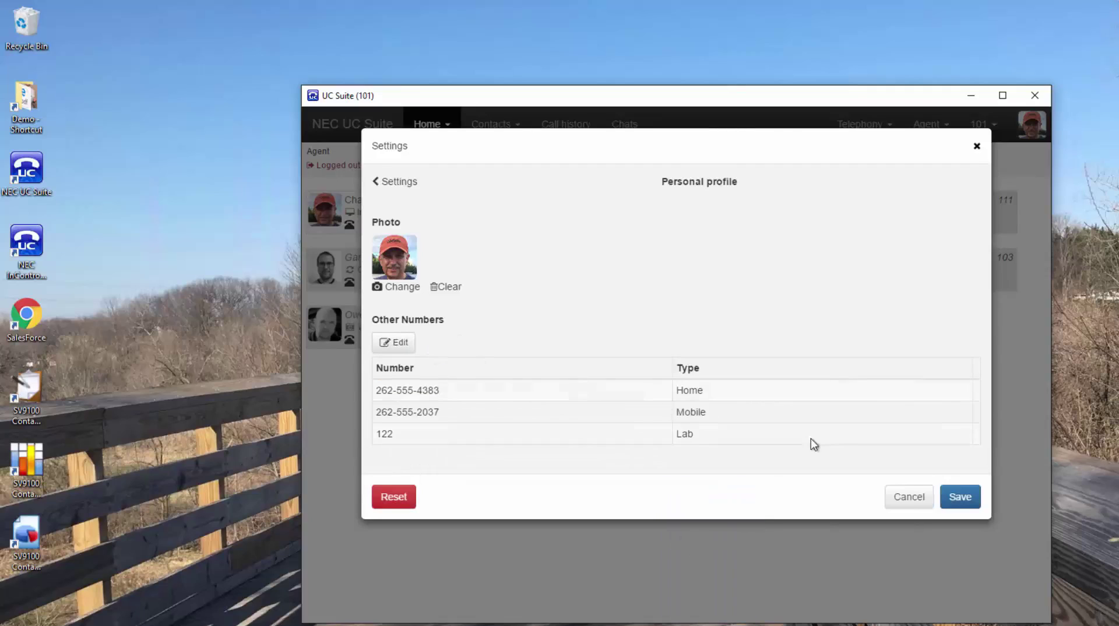
{"action": "left_click", "coordinate": [965, 497]}
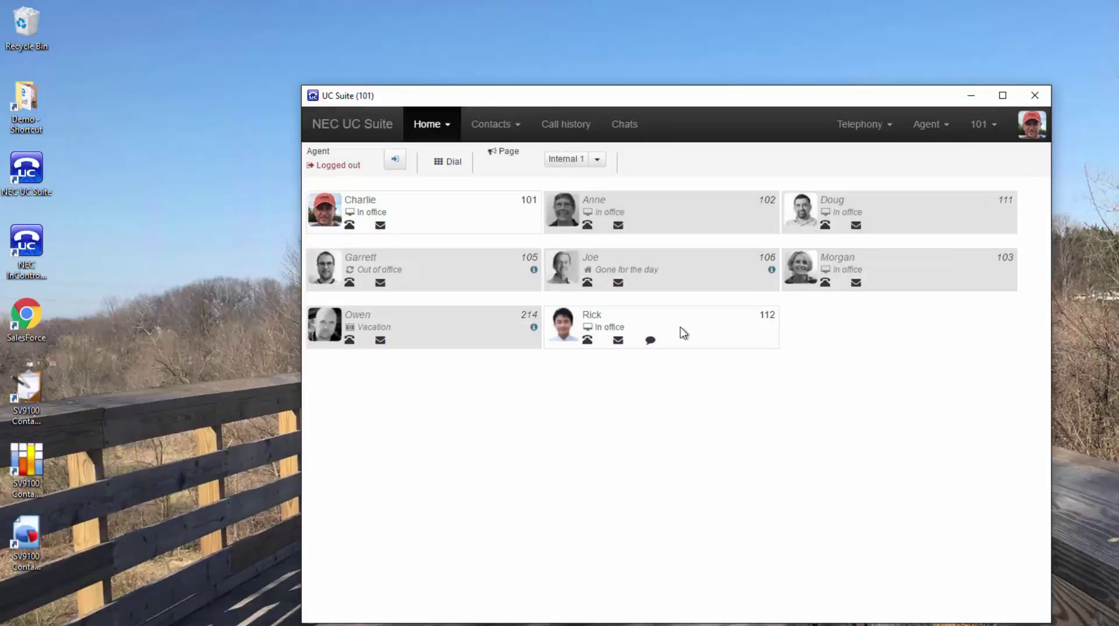
Call the Lab number from the calling options on extension 101's own employee card, and end the call
{"action": "left_click", "coordinate": [350, 228]}
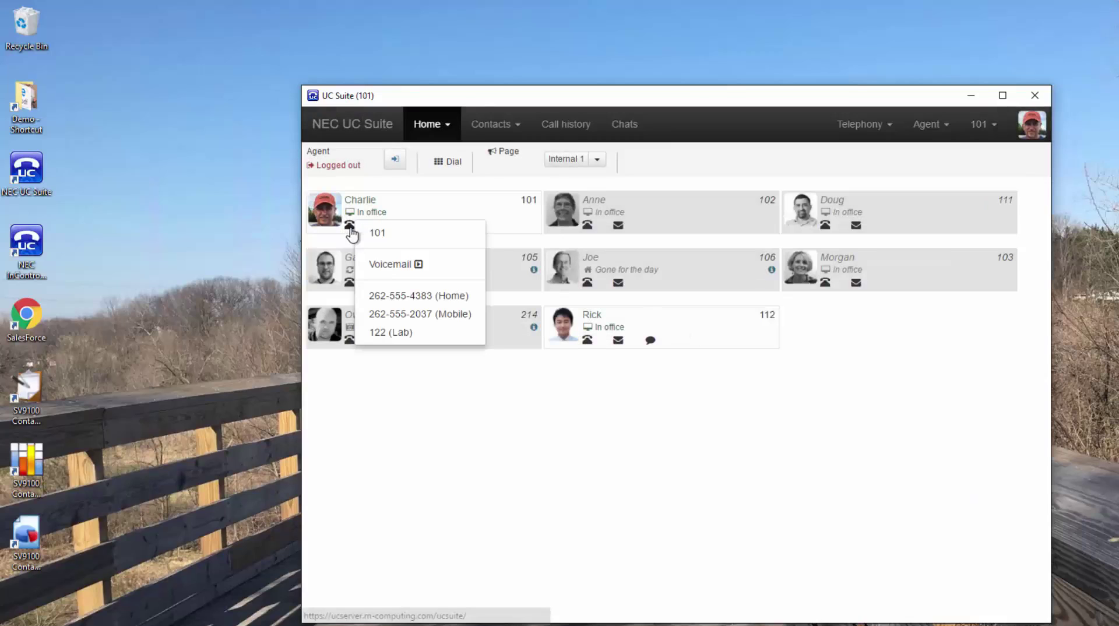
{"action": "left_click", "coordinate": [385, 332]}
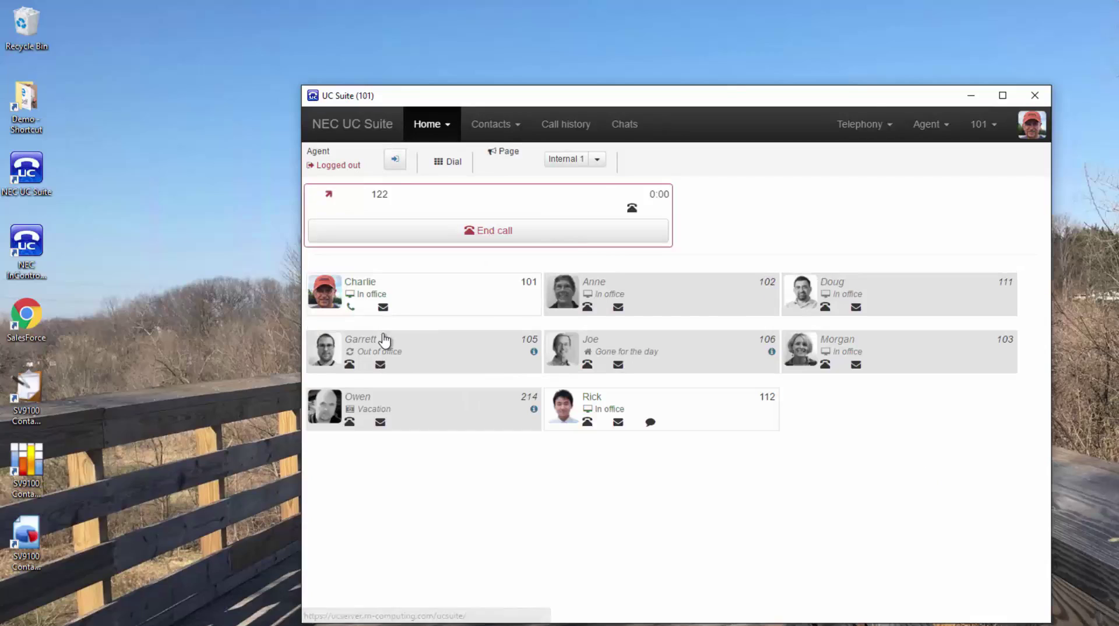
{"action": "left_click", "coordinate": [468, 231]}
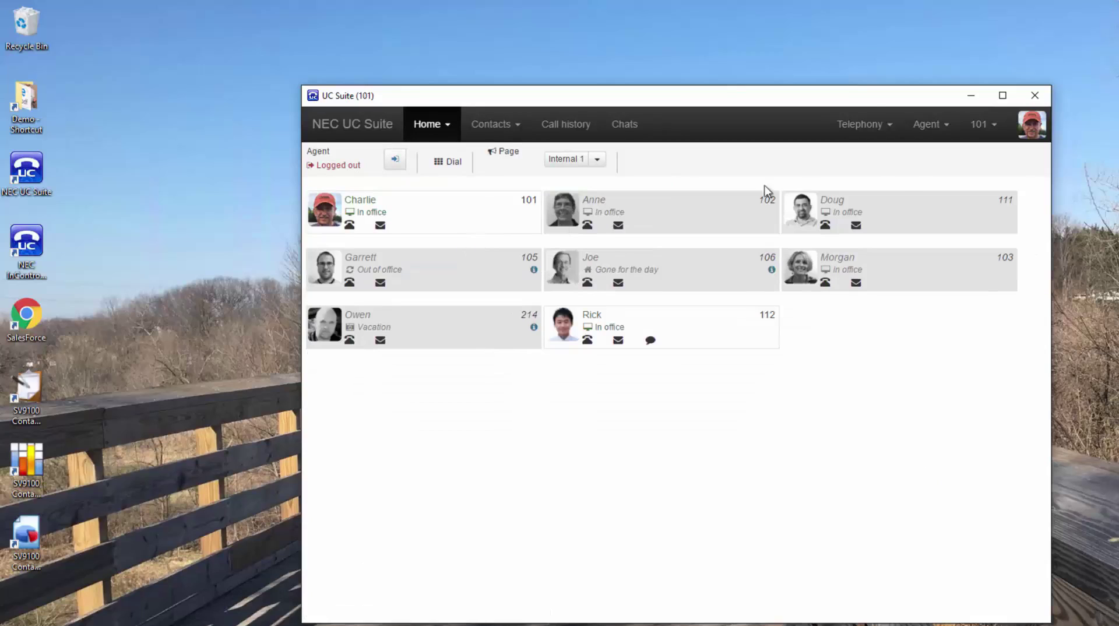
Remove the Lab entry from the Other Numbers in the personal profile settings and save the number list
{"action": "left_click", "coordinate": [987, 133]}
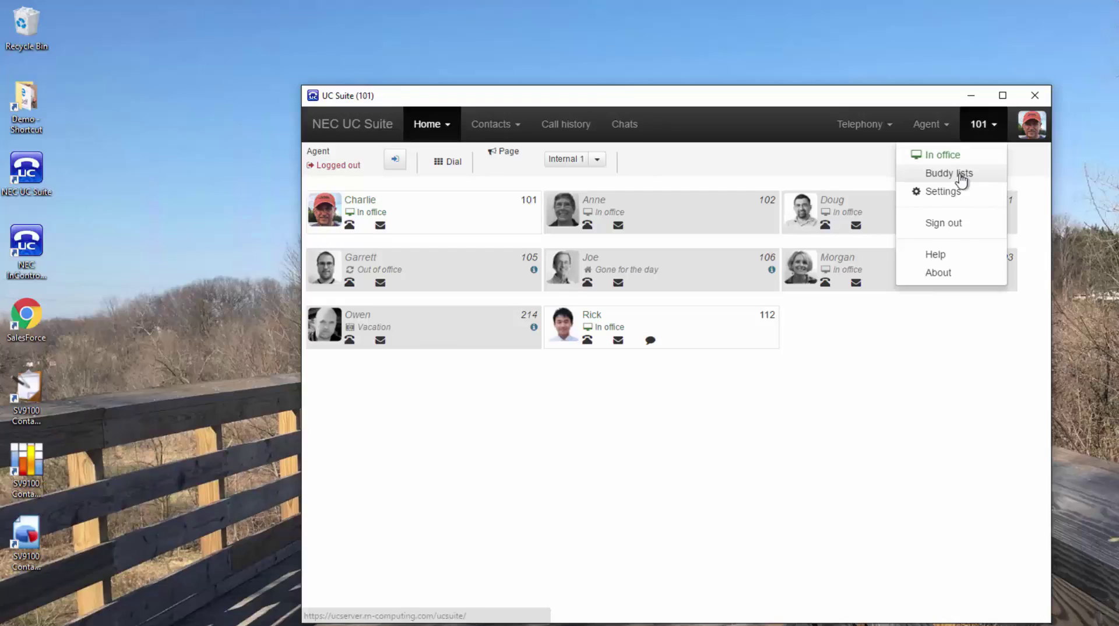
{"action": "left_click", "coordinate": [943, 192]}
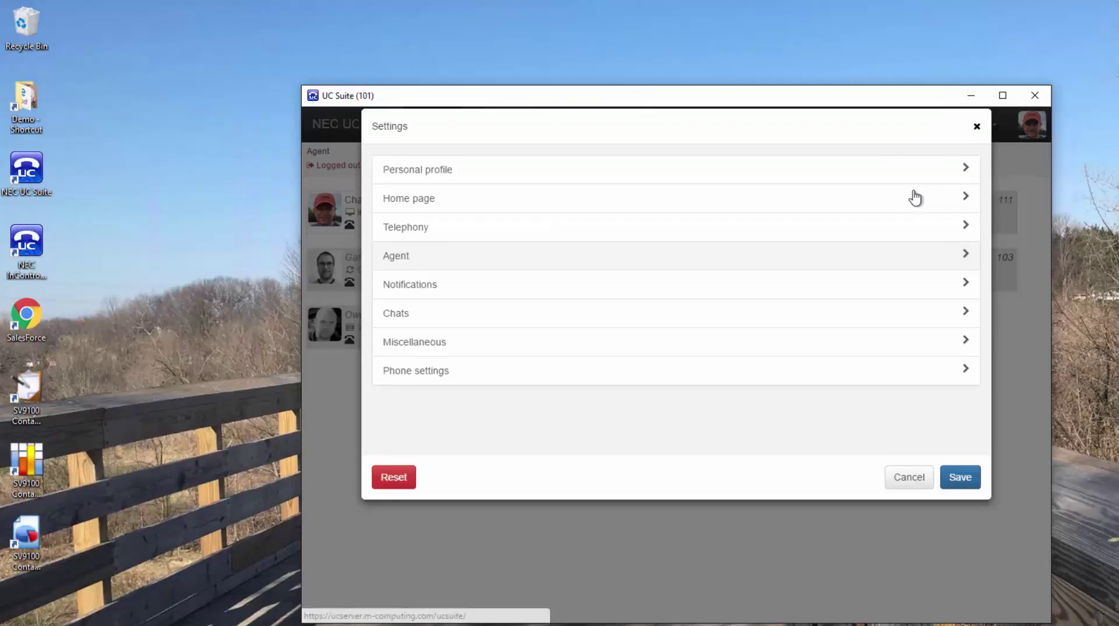
{"action": "left_click", "coordinate": [405, 199]}
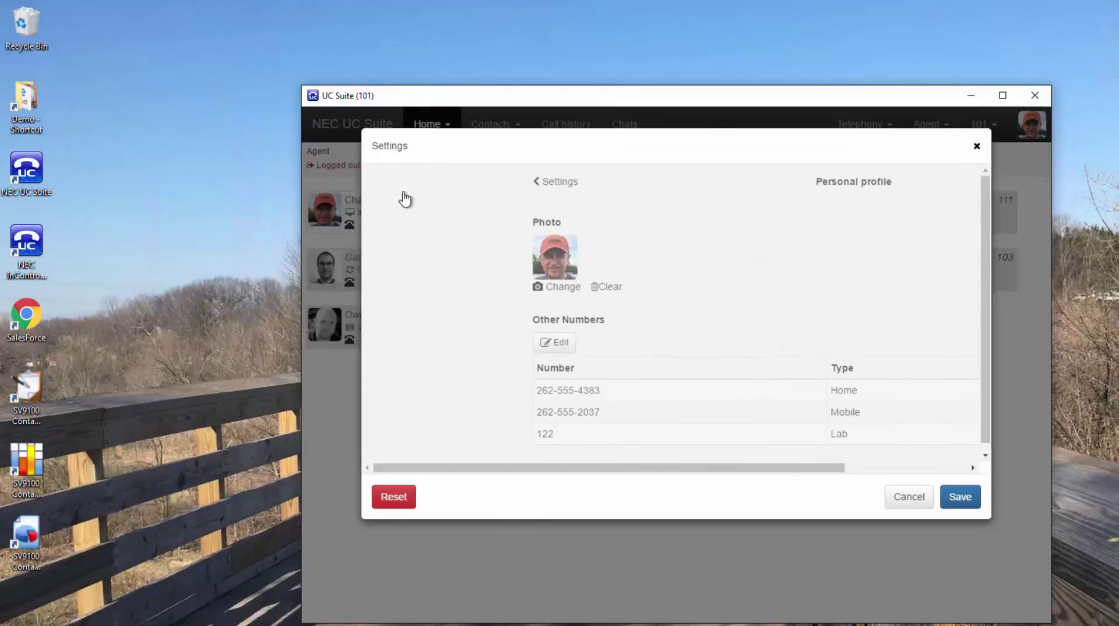
{"action": "left_click", "coordinate": [393, 344]}
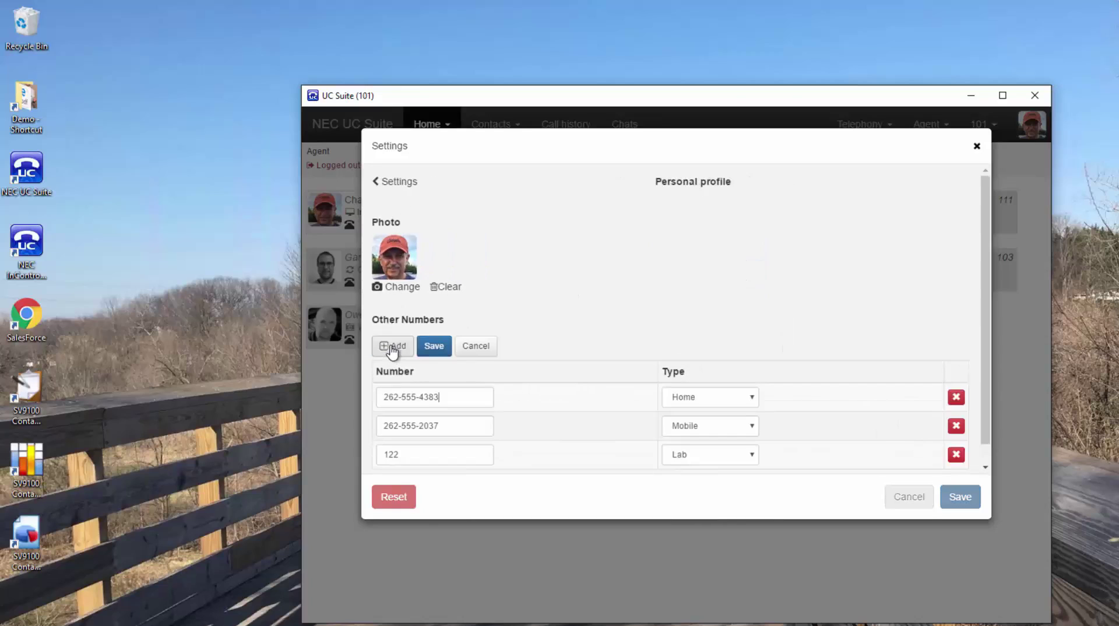
{"action": "left_click", "coordinate": [955, 455]}
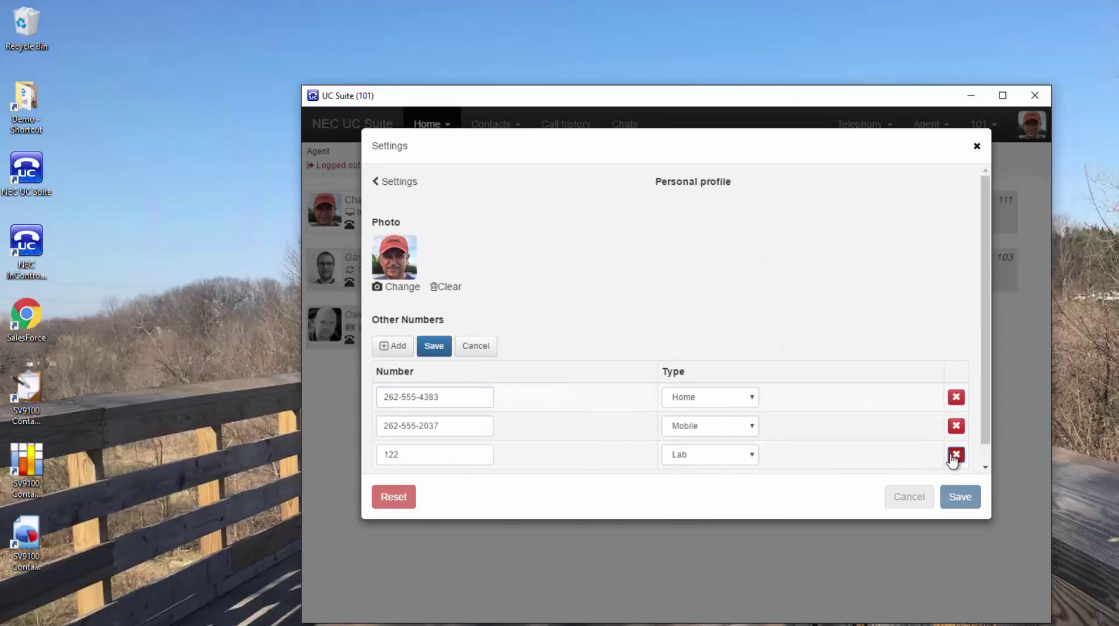
{"action": "left_click", "coordinate": [434, 346]}
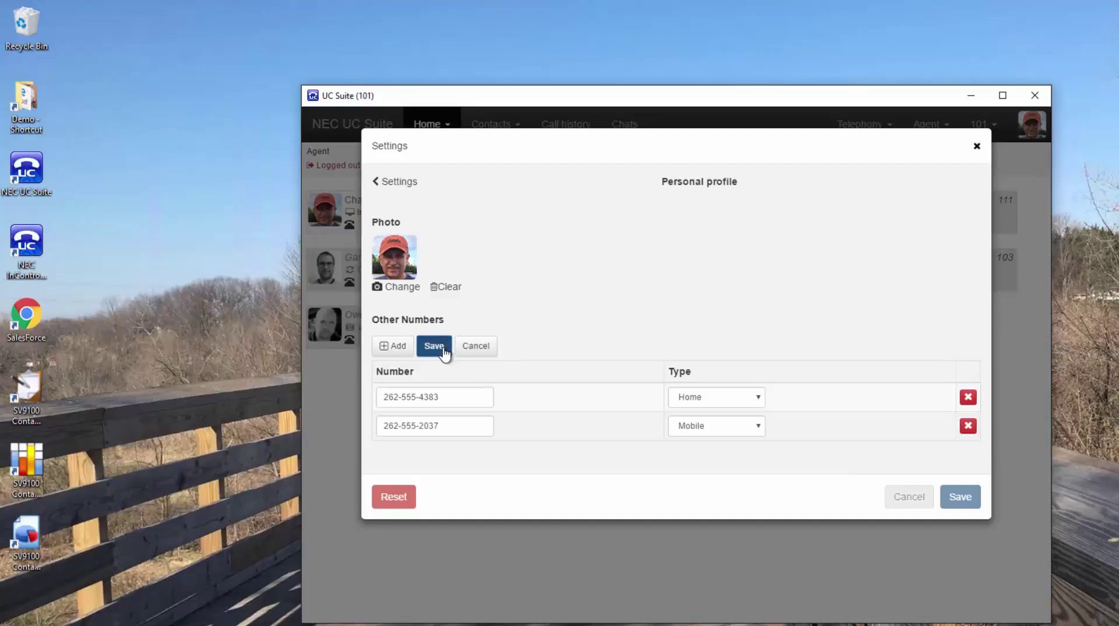
Turn on the Show Filter/Search Bar option in the Home page settings and save the settings
{"action": "left_click", "coordinate": [399, 183]}
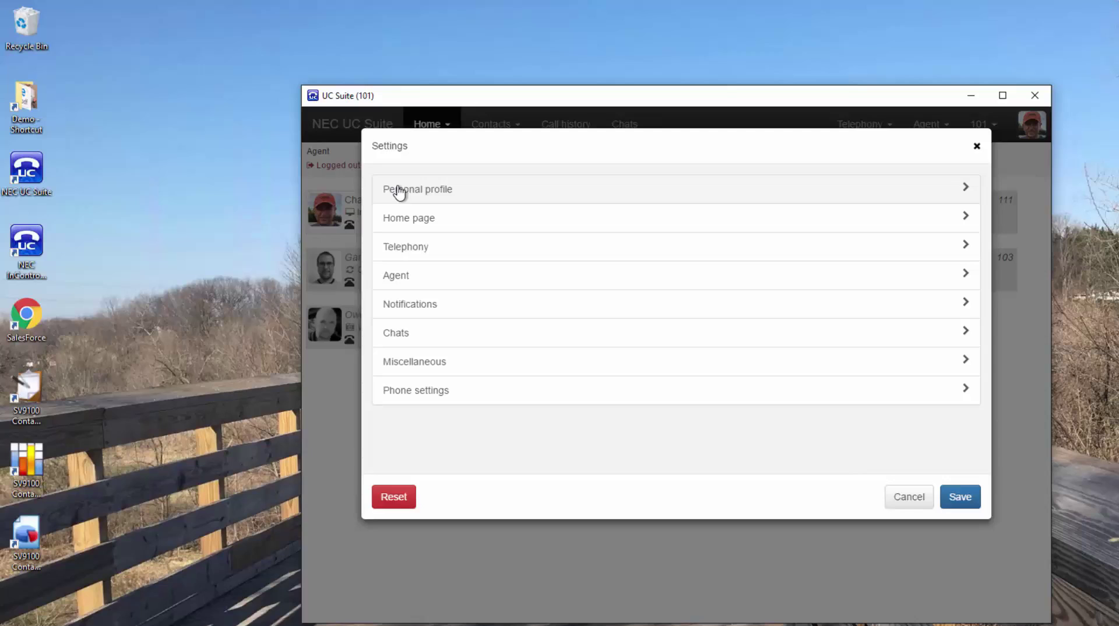
{"action": "left_click", "coordinate": [390, 229]}
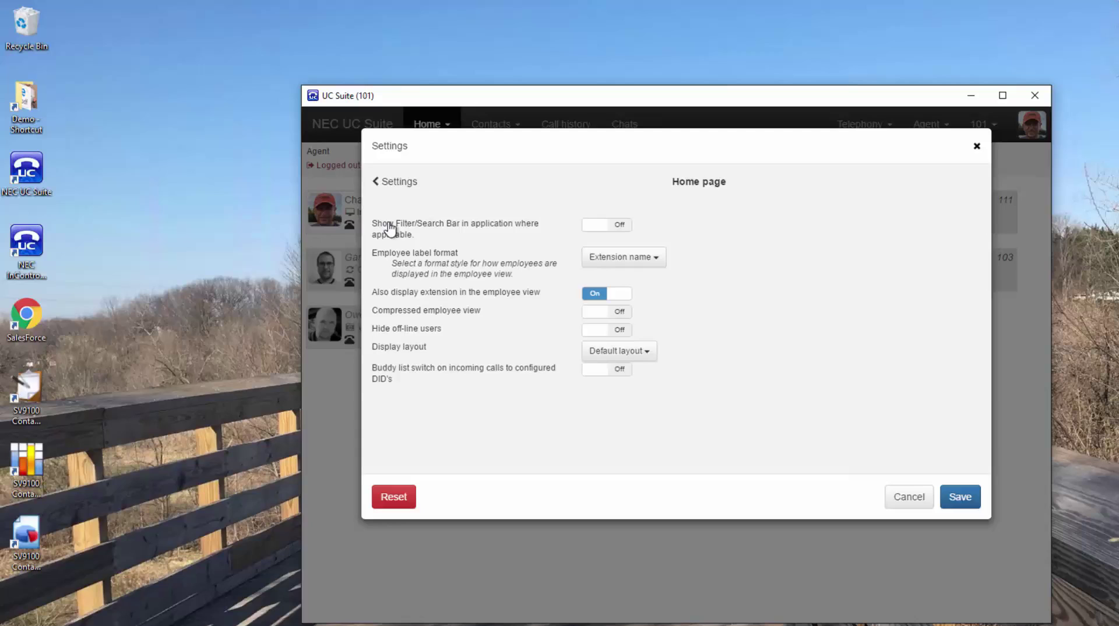
{"action": "left_click", "coordinate": [598, 229]}
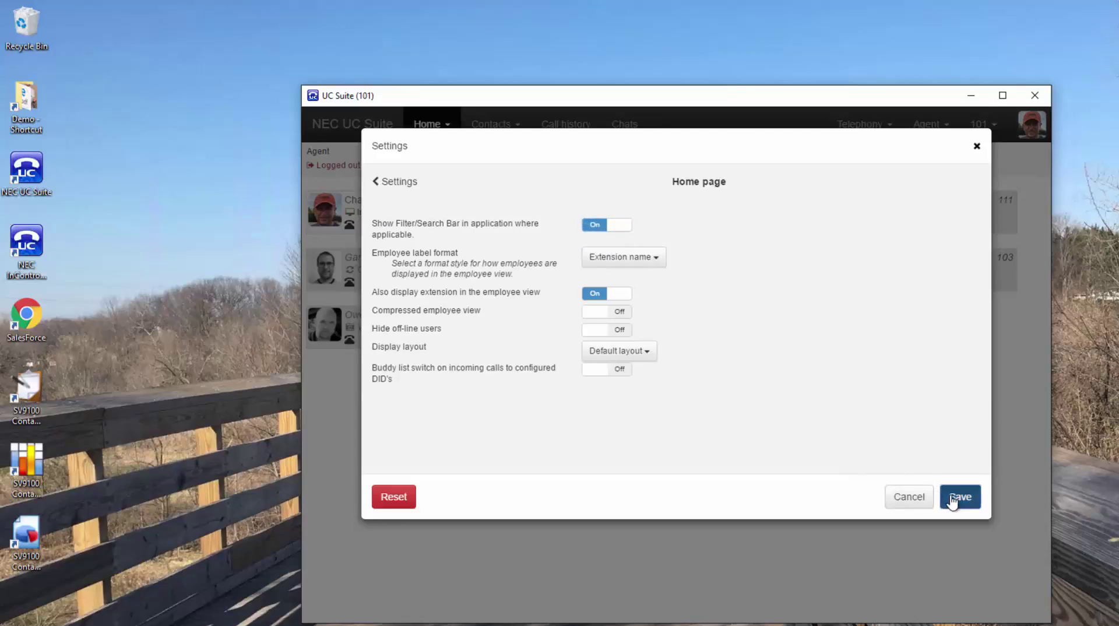
{"action": "left_click", "coordinate": [952, 501]}
Filter the employee list by partial names, clearing the search text after each attempt
{"action": "left_click", "coordinate": [362, 195]}
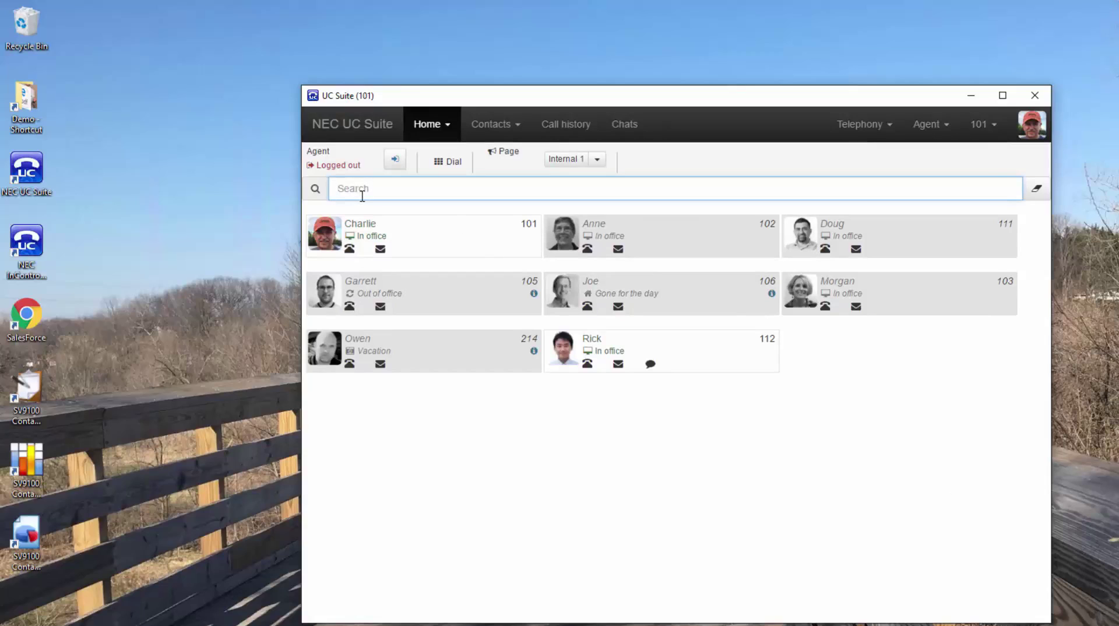
{"action": "type", "text": "gar"}
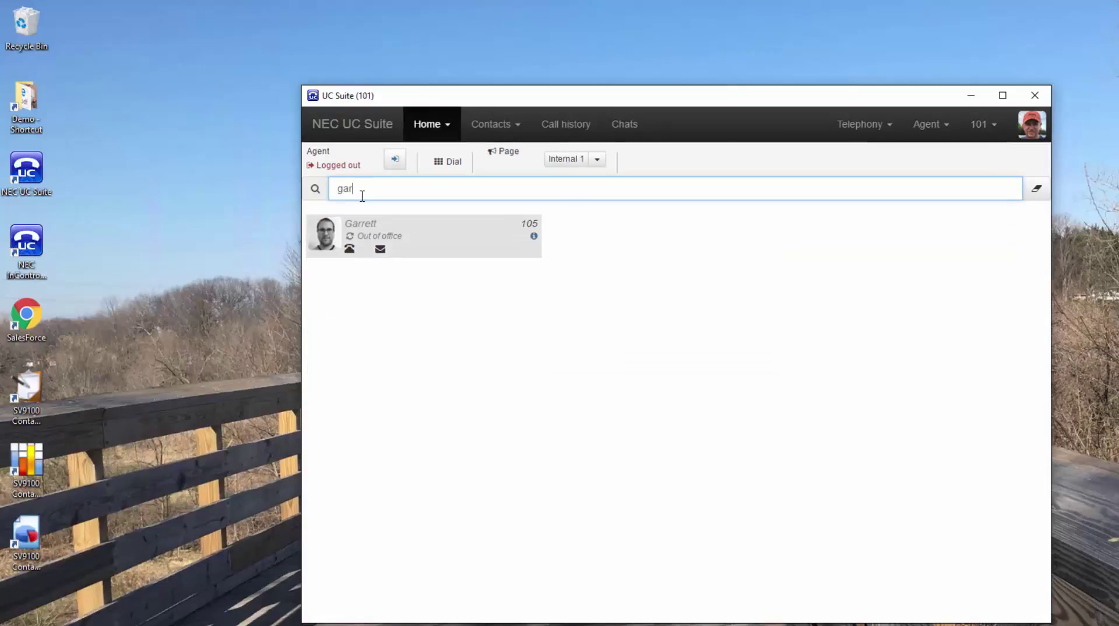
{"action": "key", "text": "BackSpace"}
{"action": "key", "text": "BackSpace"}
{"action": "key", "text": "BackSpace"}
{"action": "type", "text": "nym"}
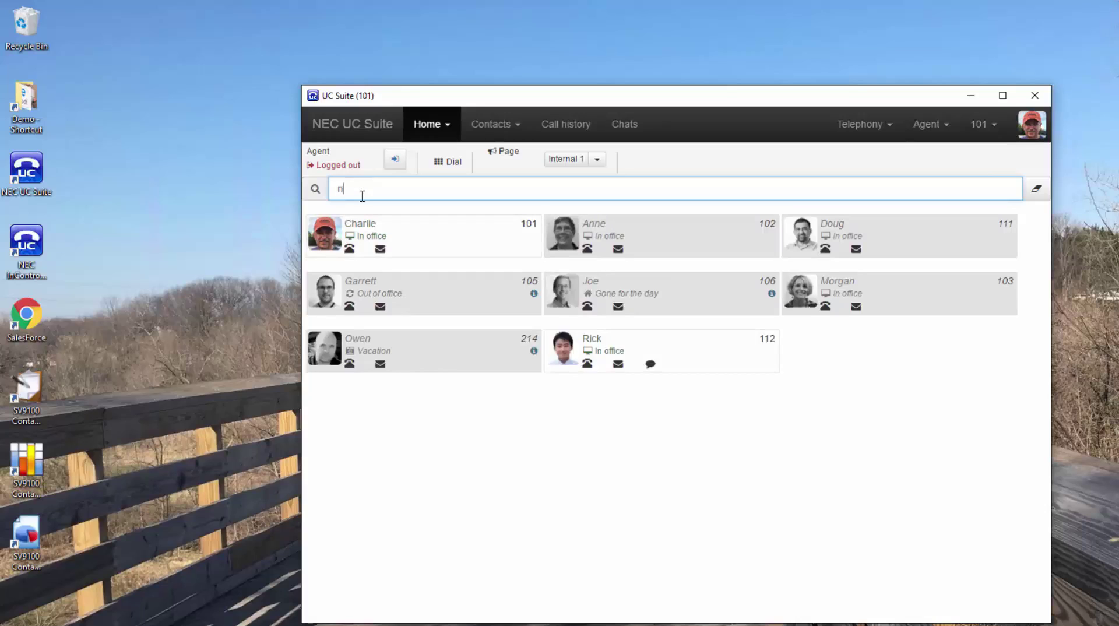
{"action": "key", "text": "BackSpace"}
{"action": "key", "text": "BackSpace"}
{"action": "key", "text": "BackSpace"}
Examine the dialer, call park and paging options in the Telephony settings, and close the settings without saving
{"action": "left_click", "coordinate": [979, 125]}
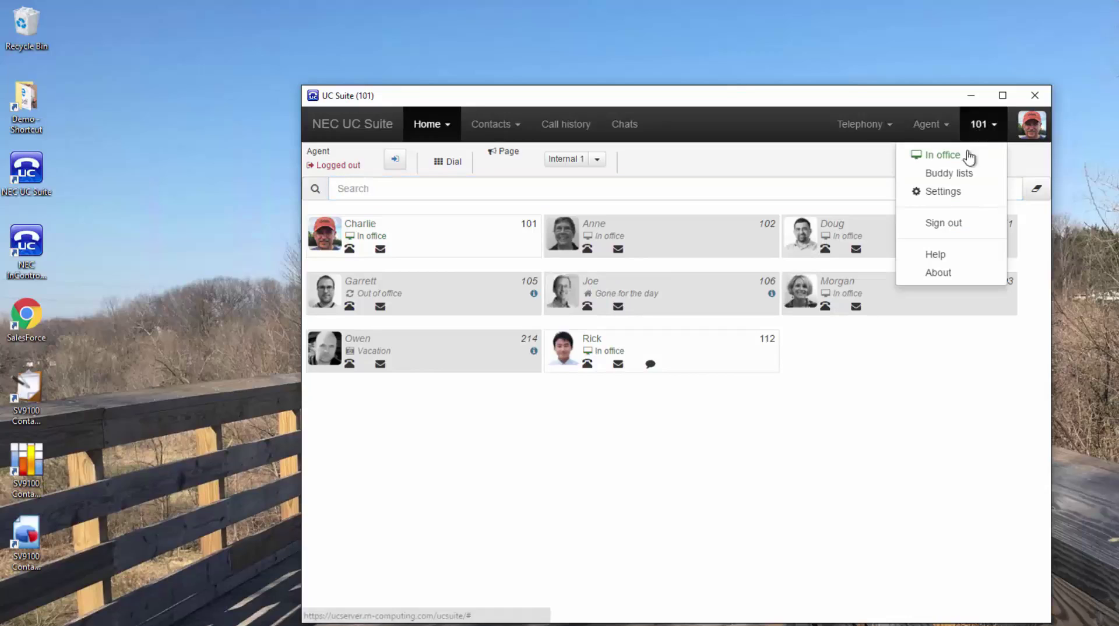
{"action": "left_click", "coordinate": [950, 191]}
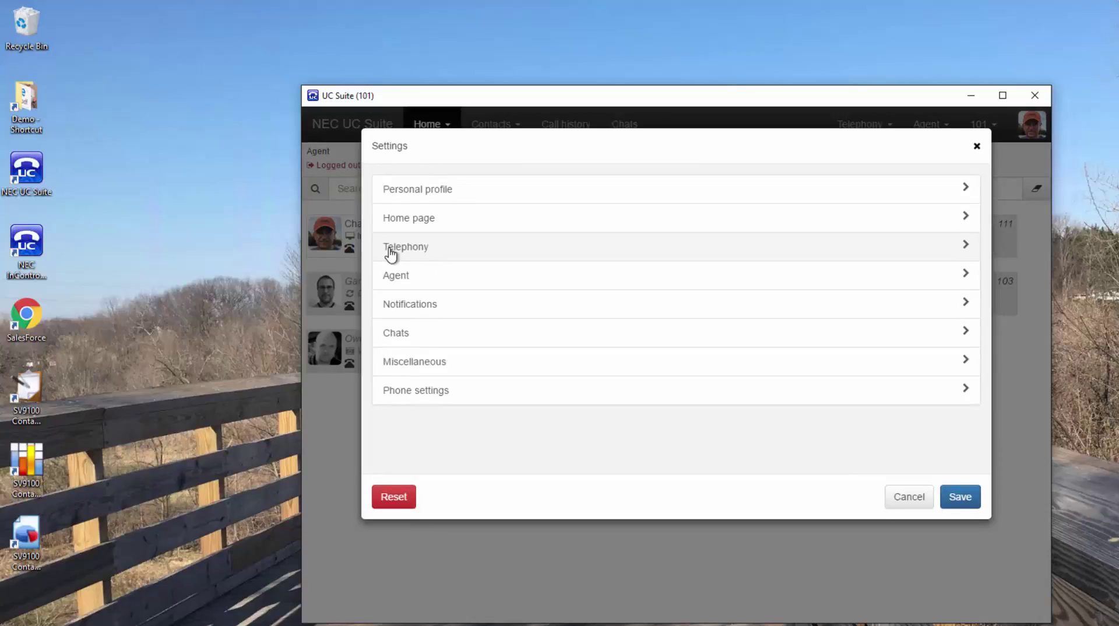
{"action": "left_click", "coordinate": [389, 250]}
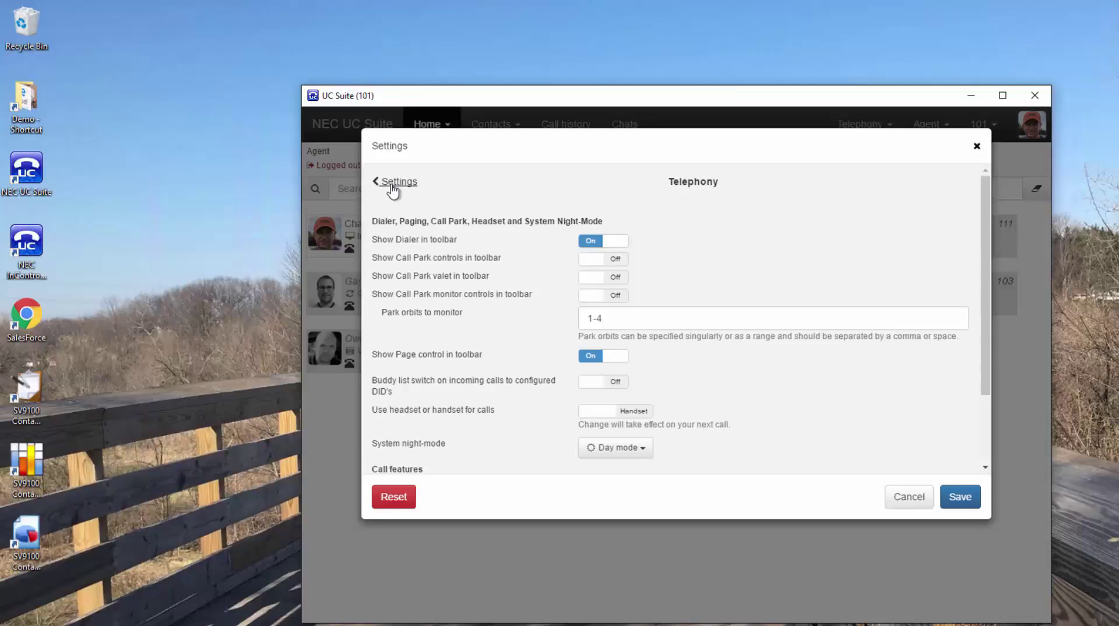
{"action": "left_click", "coordinate": [907, 496]}
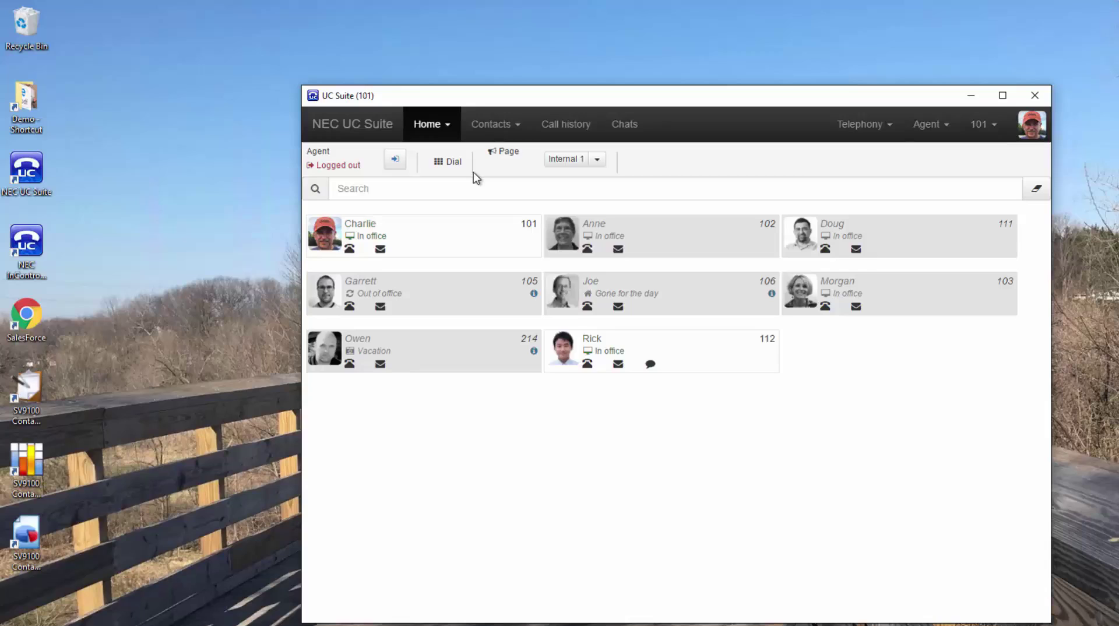
View the Business contacts list and return to the home page
{"action": "left_click", "coordinate": [493, 126]}
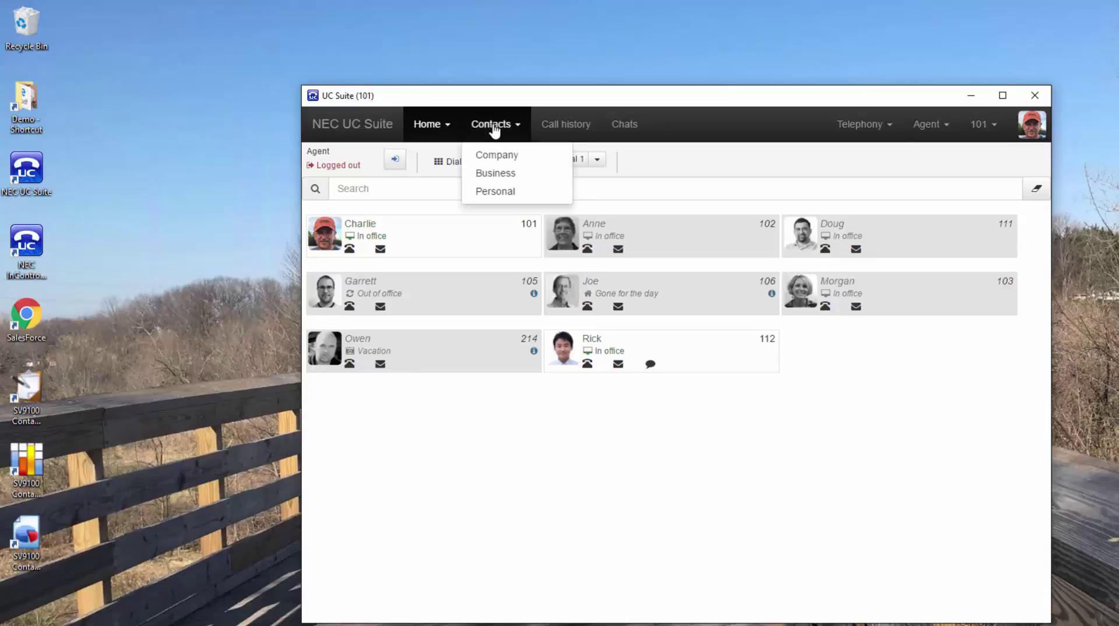
{"action": "left_click", "coordinate": [494, 174]}
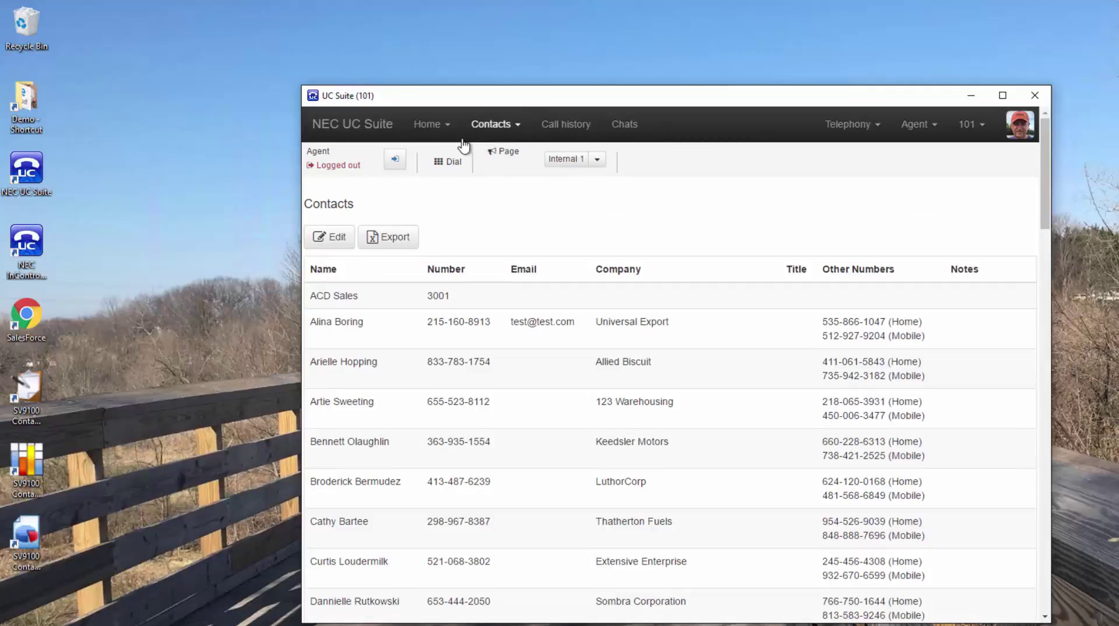
{"action": "left_click", "coordinate": [364, 132]}
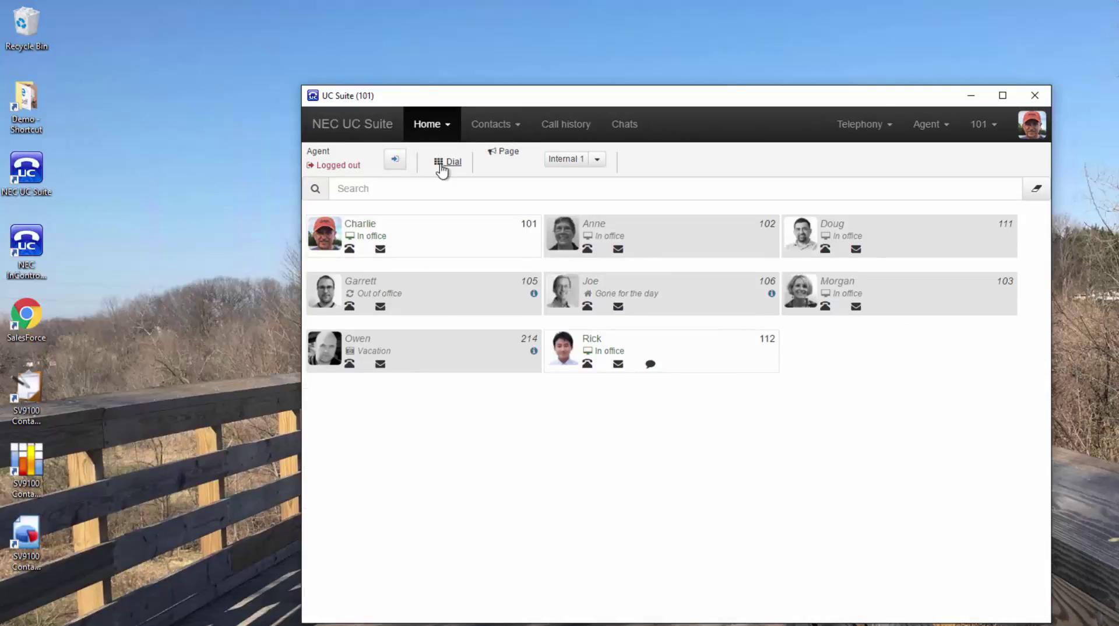
Look up a business contact by first name in the new call dialer, and close it without dialing
{"action": "left_click", "coordinate": [442, 168]}
{"action": "type", "text": "1"}
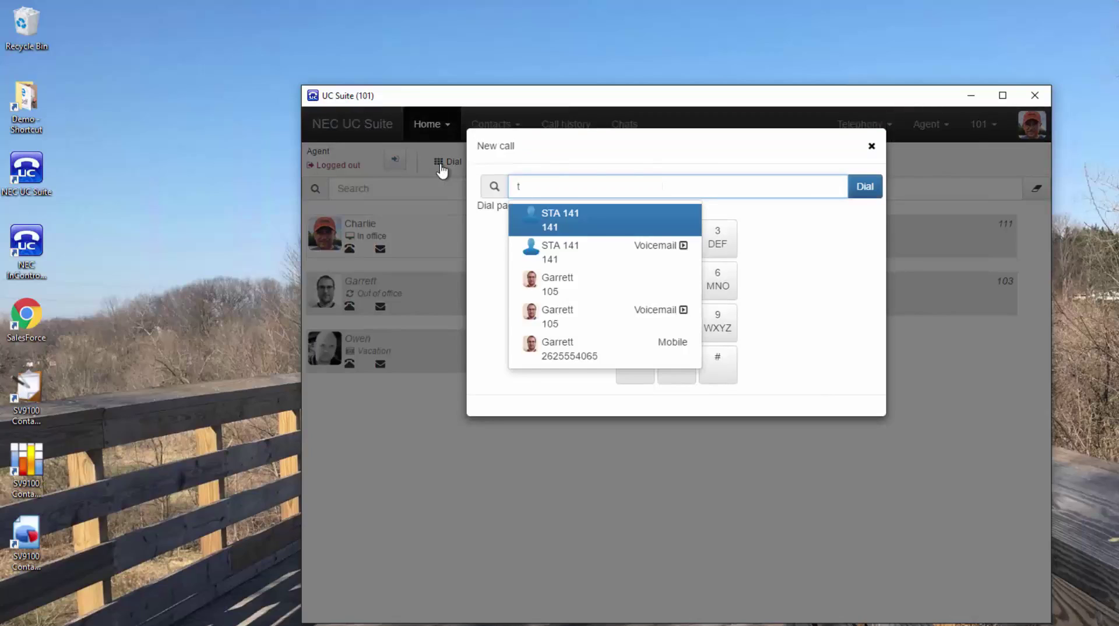
{"action": "type", "text": "rento"}
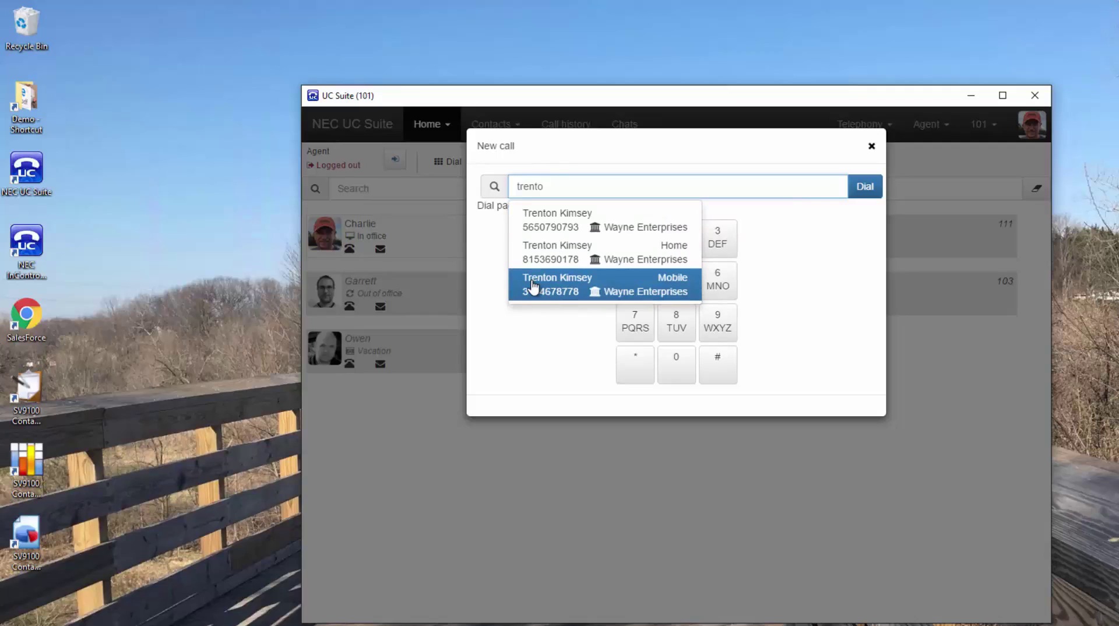
{"action": "left_click", "coordinate": [874, 147]}
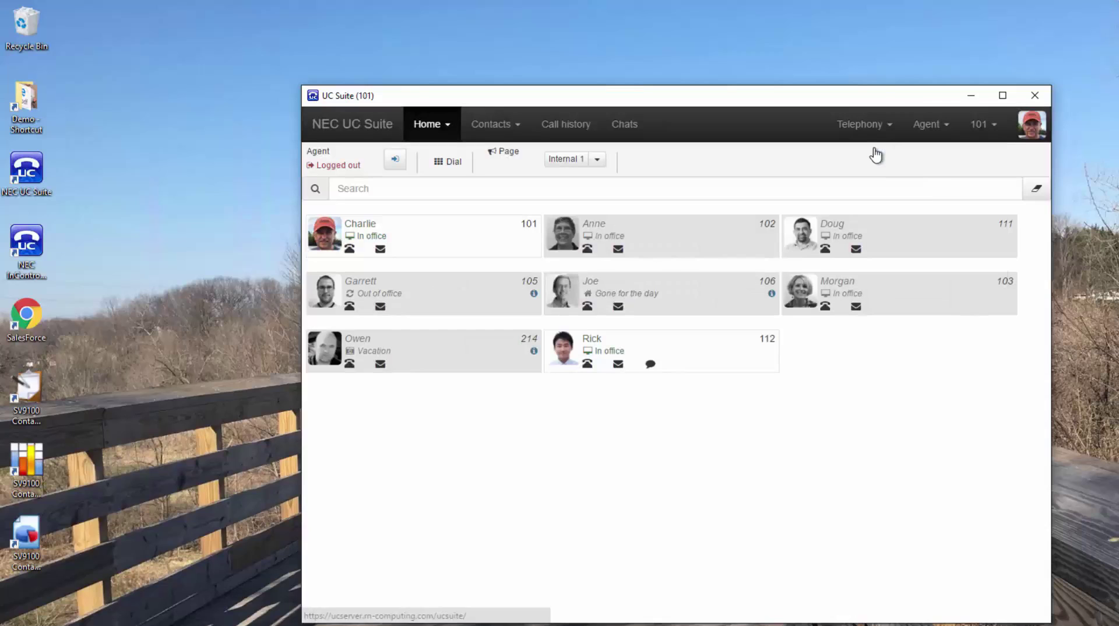
Examine the Agent and Notifications options in the user settings
{"action": "left_click", "coordinate": [983, 124]}
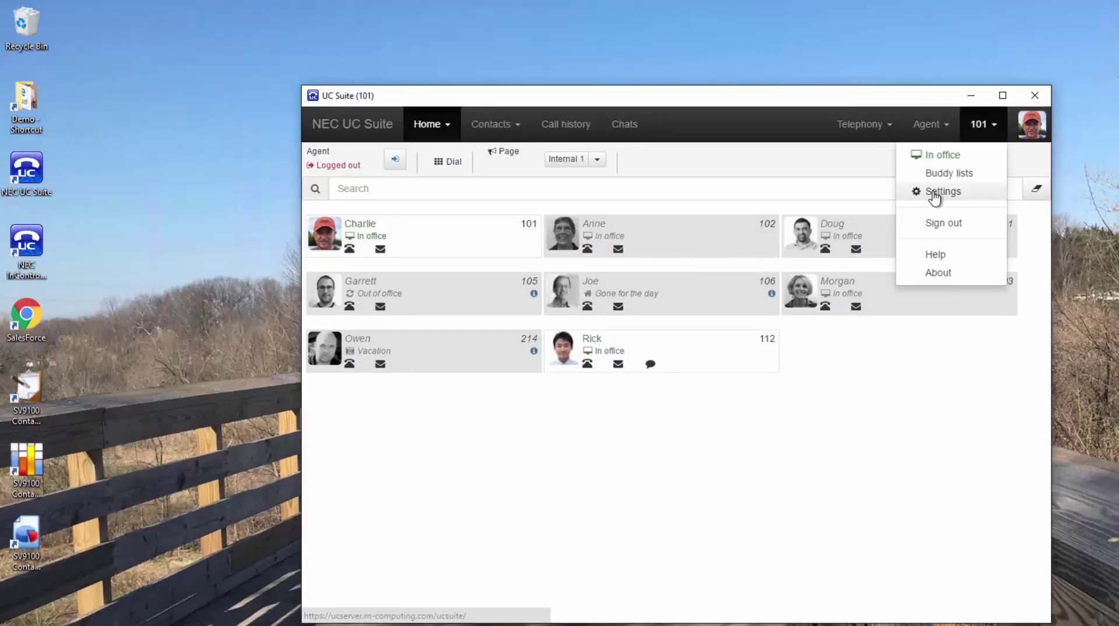
{"action": "left_click", "coordinate": [933, 193]}
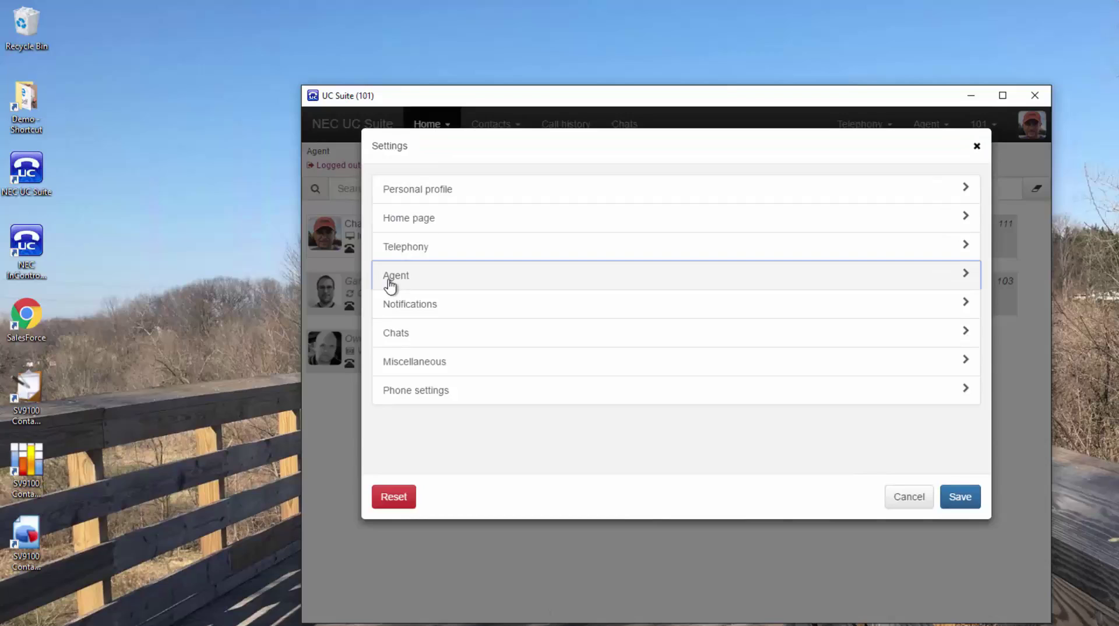
{"action": "left_click", "coordinate": [390, 285]}
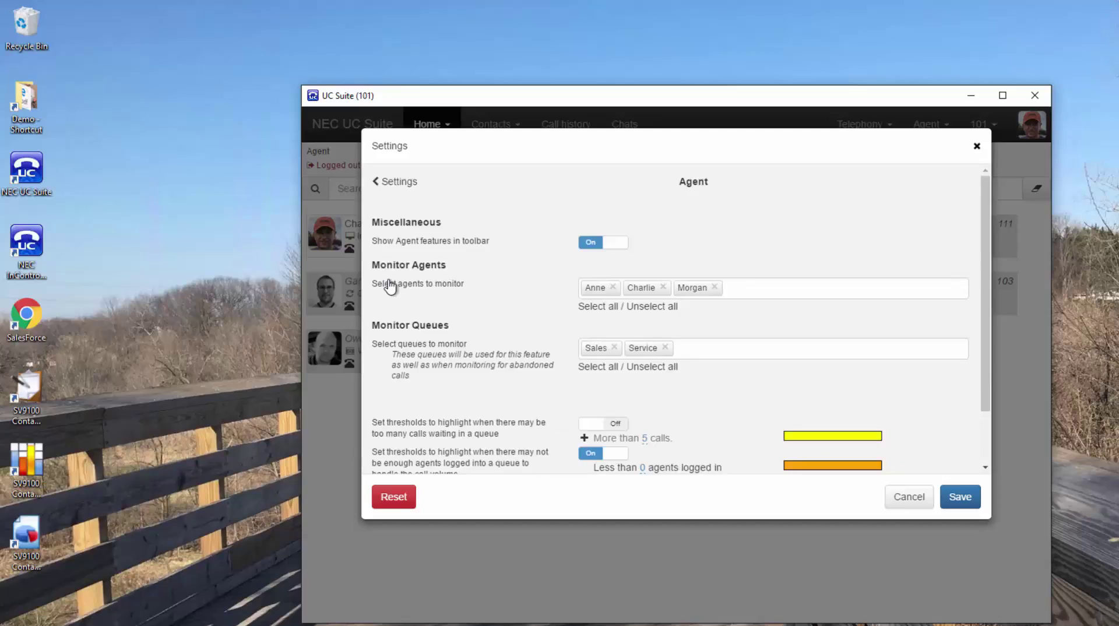
{"action": "left_click", "coordinate": [398, 182]}
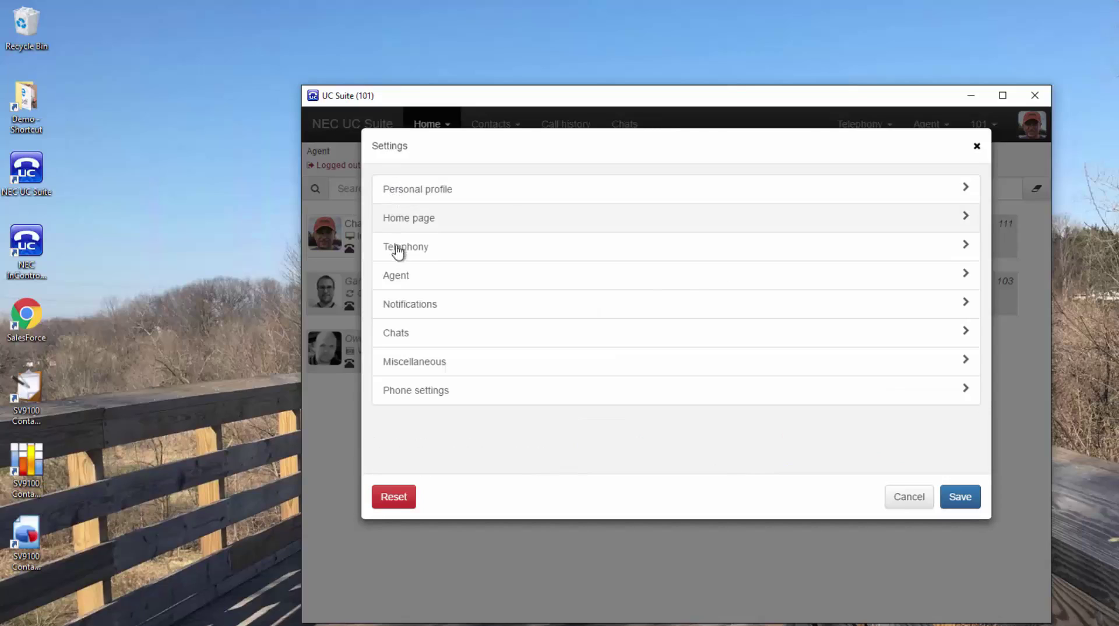
{"action": "left_click", "coordinate": [394, 309]}
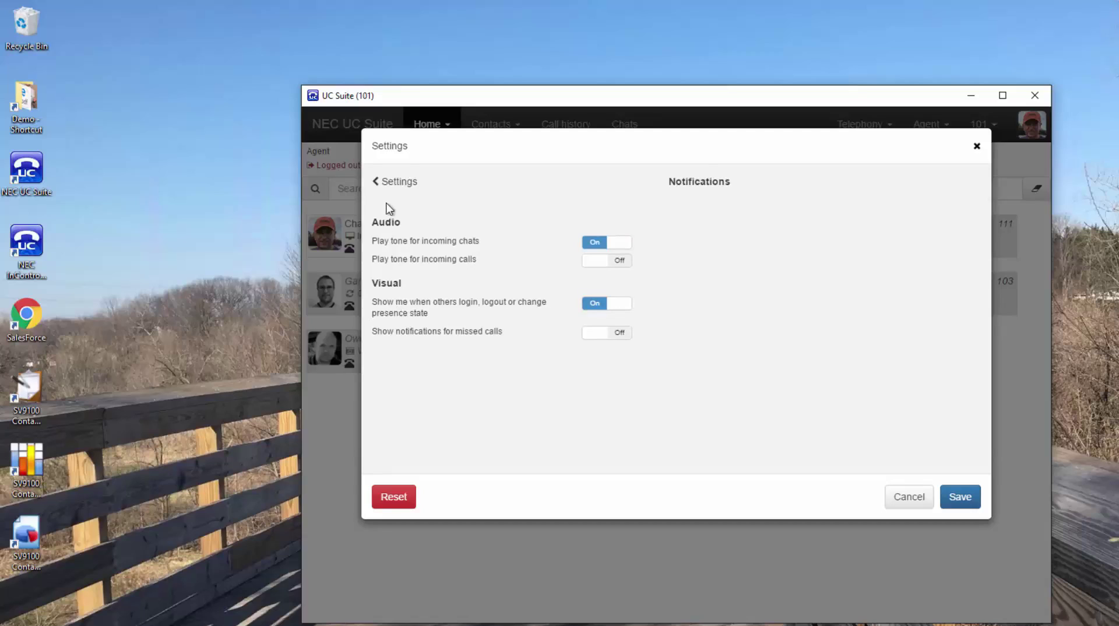
{"action": "left_click", "coordinate": [392, 185]}
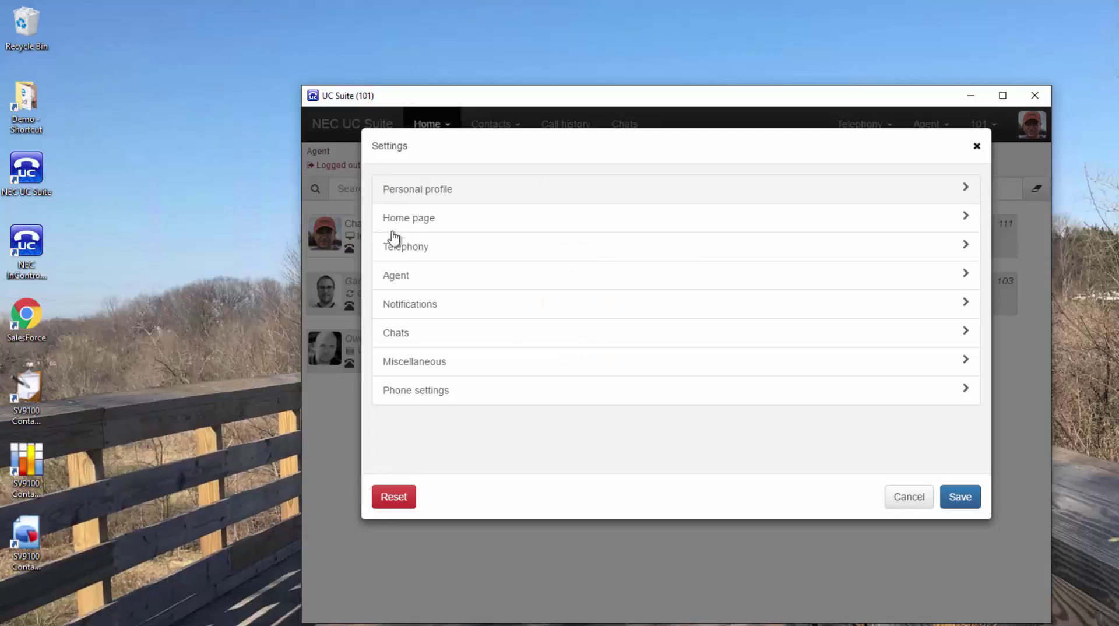
Examine the Chats and Miscellaneous options, and close the settings without saving
{"action": "left_click", "coordinate": [390, 337]}
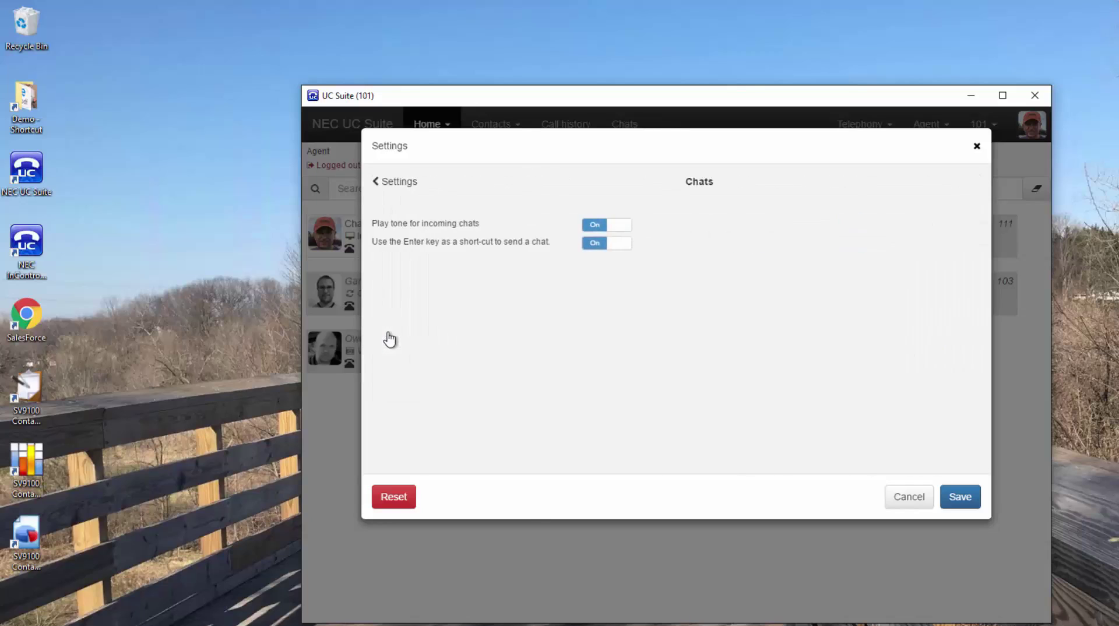
{"action": "left_click", "coordinate": [390, 185]}
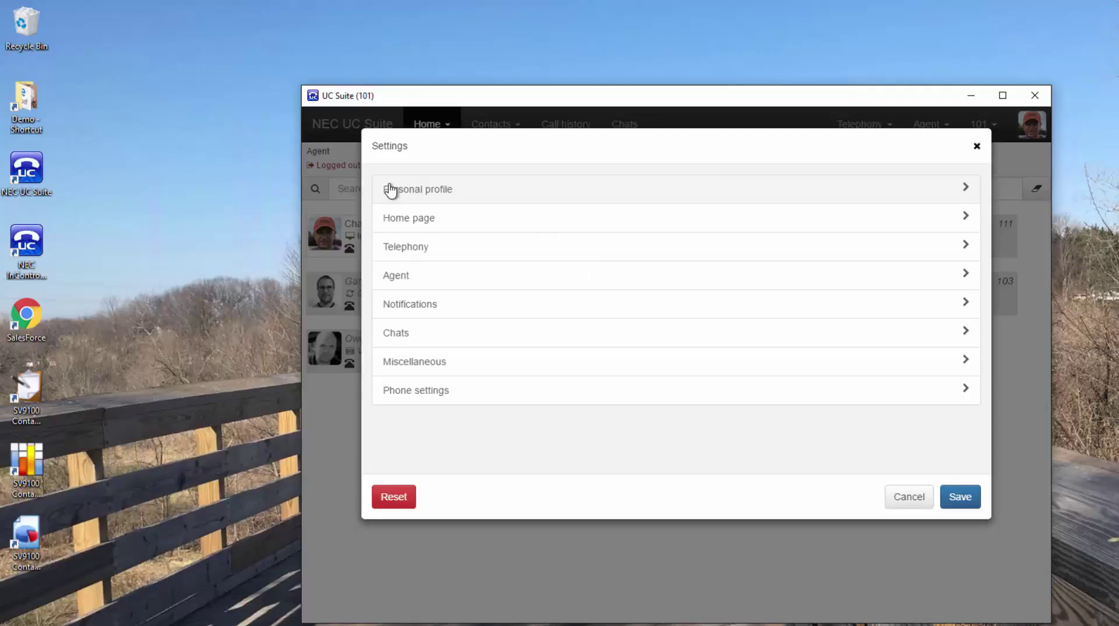
{"action": "left_click", "coordinate": [396, 367]}
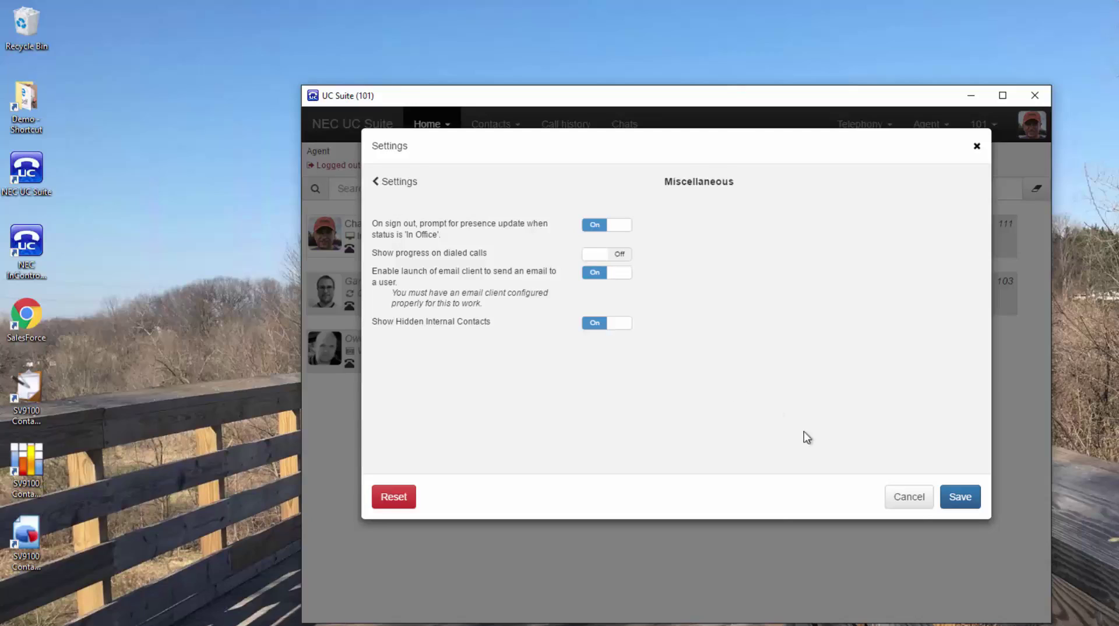
{"action": "left_click", "coordinate": [908, 505]}
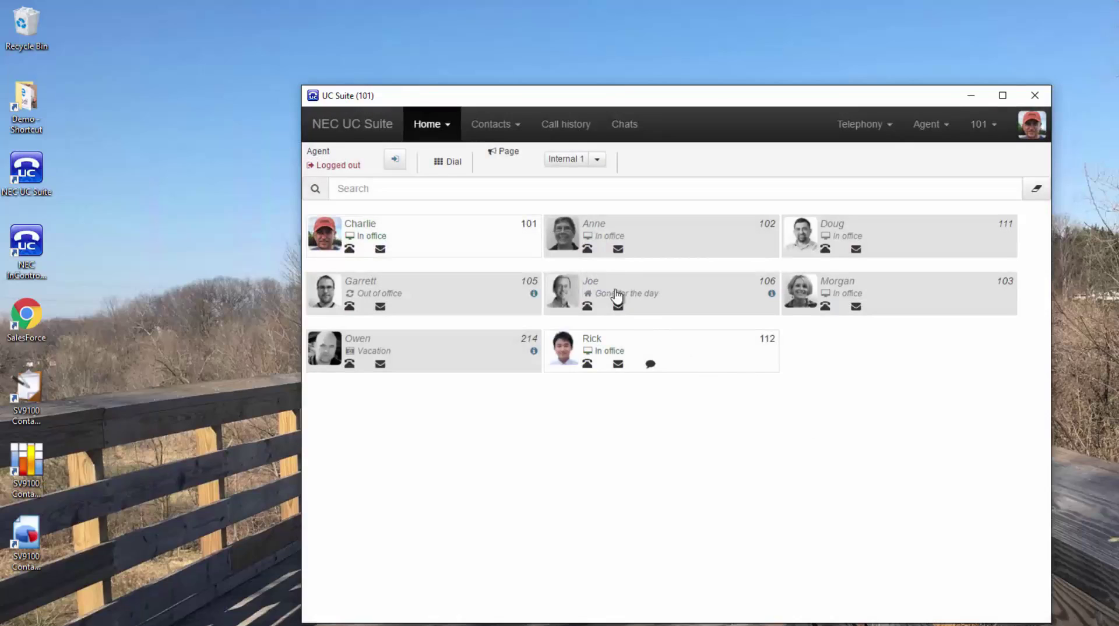
Start an e-mail to the second employee on the home page, and discard the draft without saving
{"action": "left_click", "coordinate": [613, 247]}
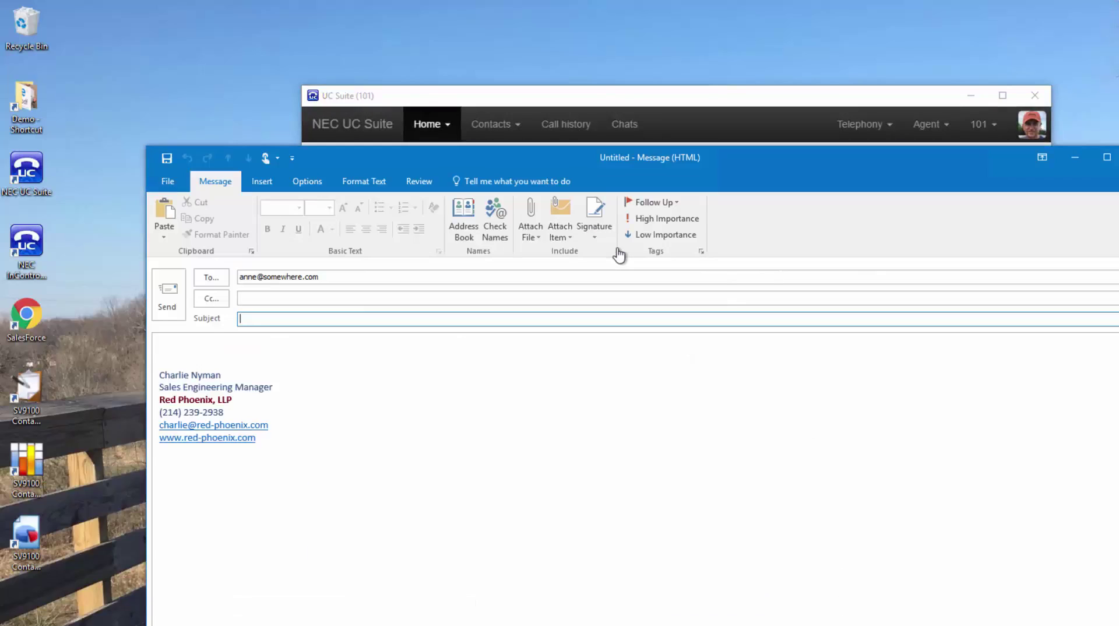
{"action": "key", "text": "Escape"}
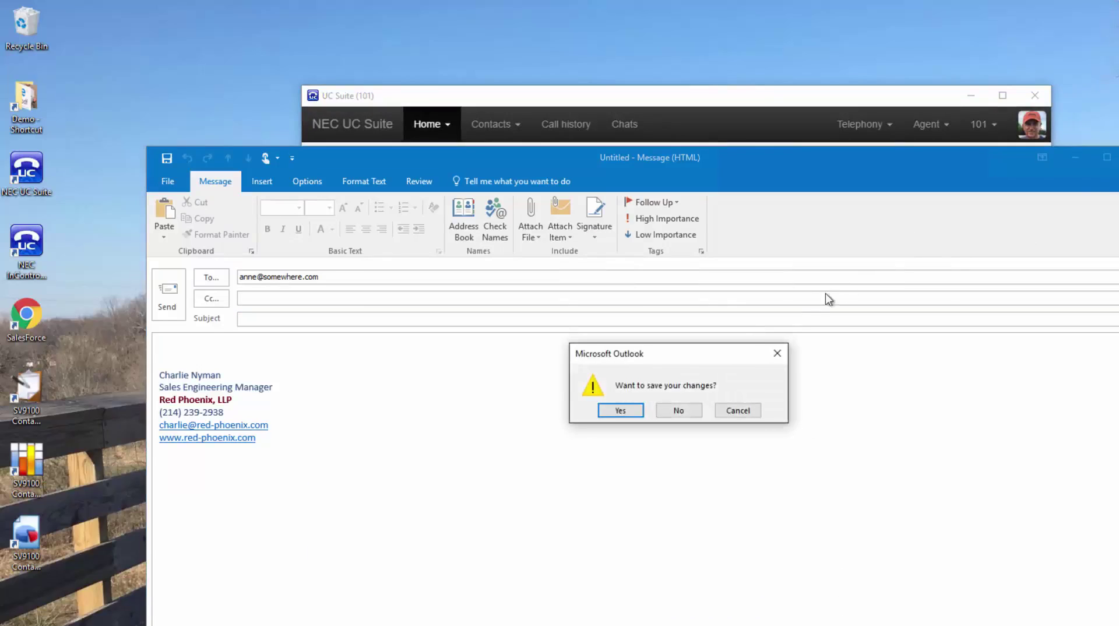
{"action": "left_click", "coordinate": [677, 410]}
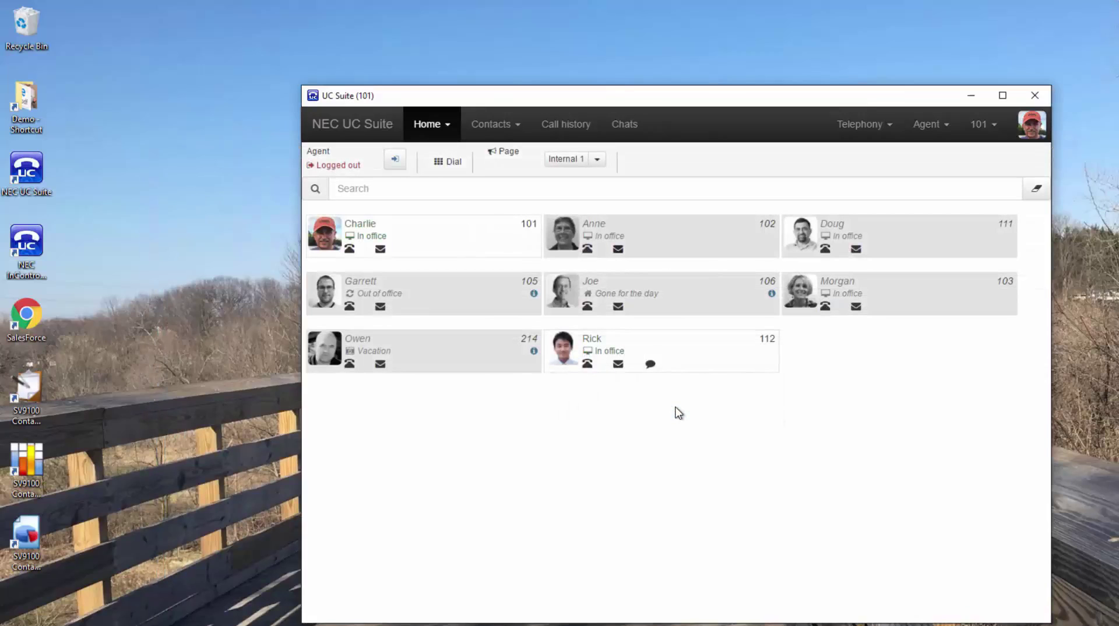
Open the PhonePro phone programming page from the Phone settings section of the user settings
{"action": "left_click", "coordinate": [981, 129]}
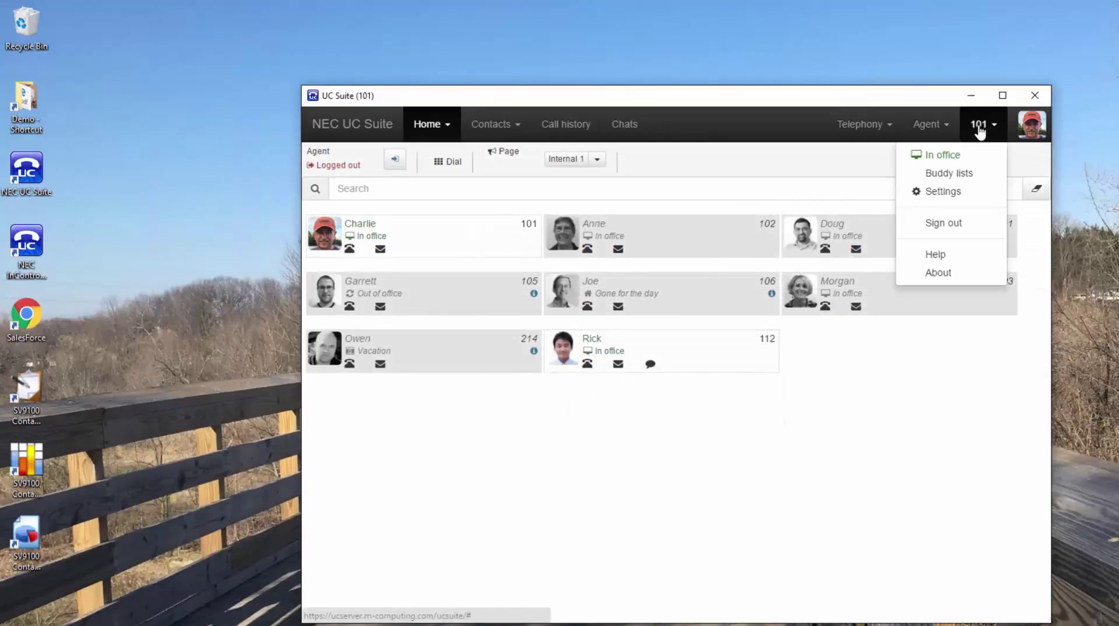
{"action": "left_click", "coordinate": [937, 192]}
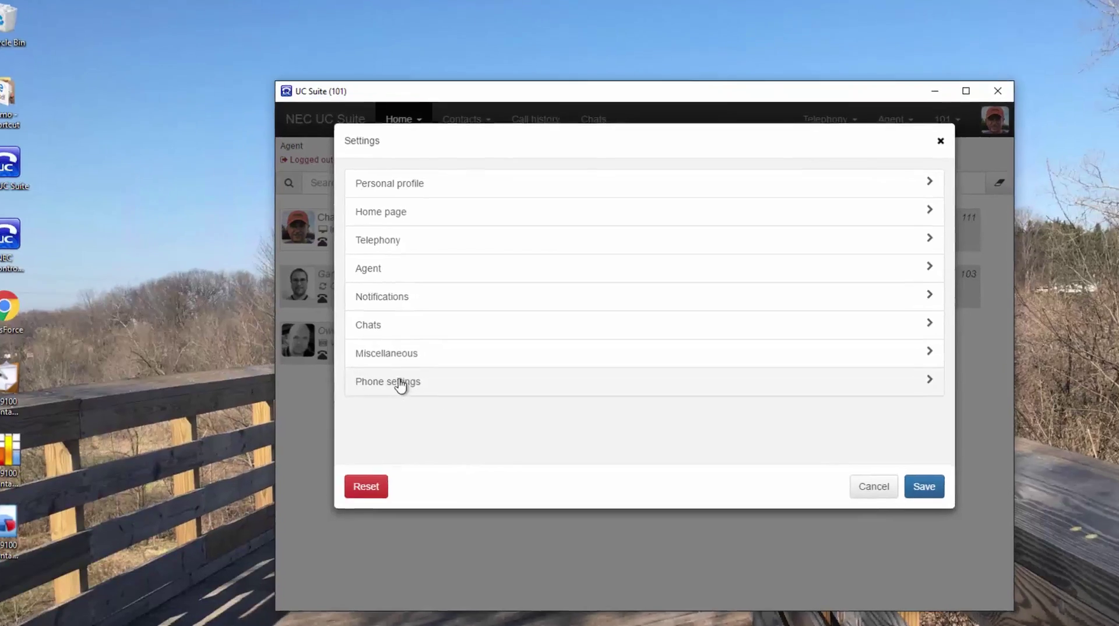
{"action": "left_click", "coordinate": [430, 391]}
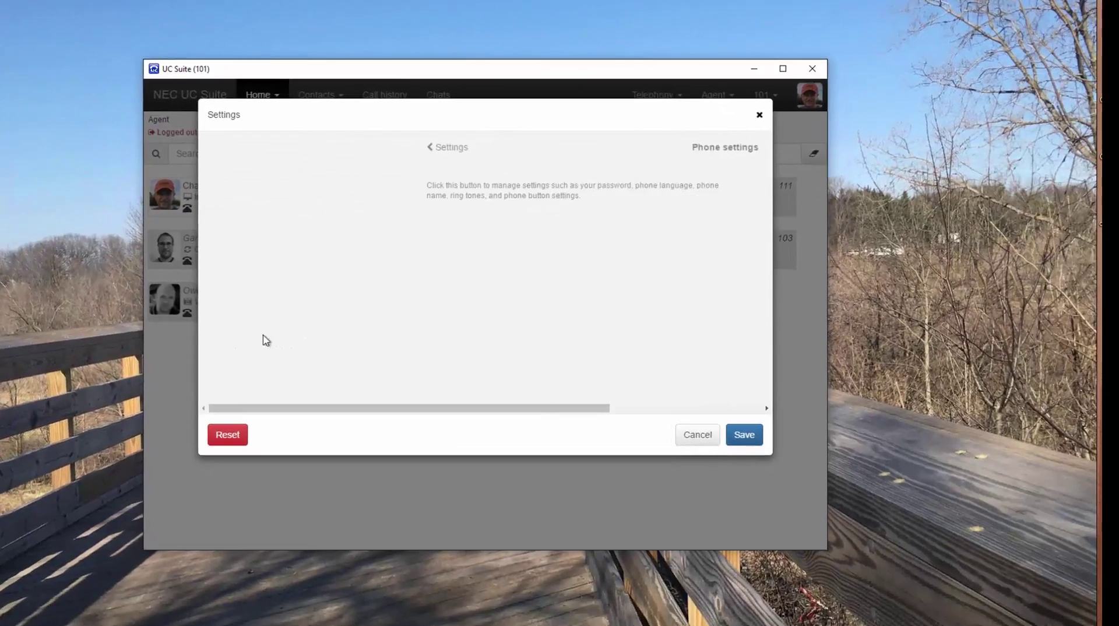
{"action": "left_click", "coordinate": [732, 199]}
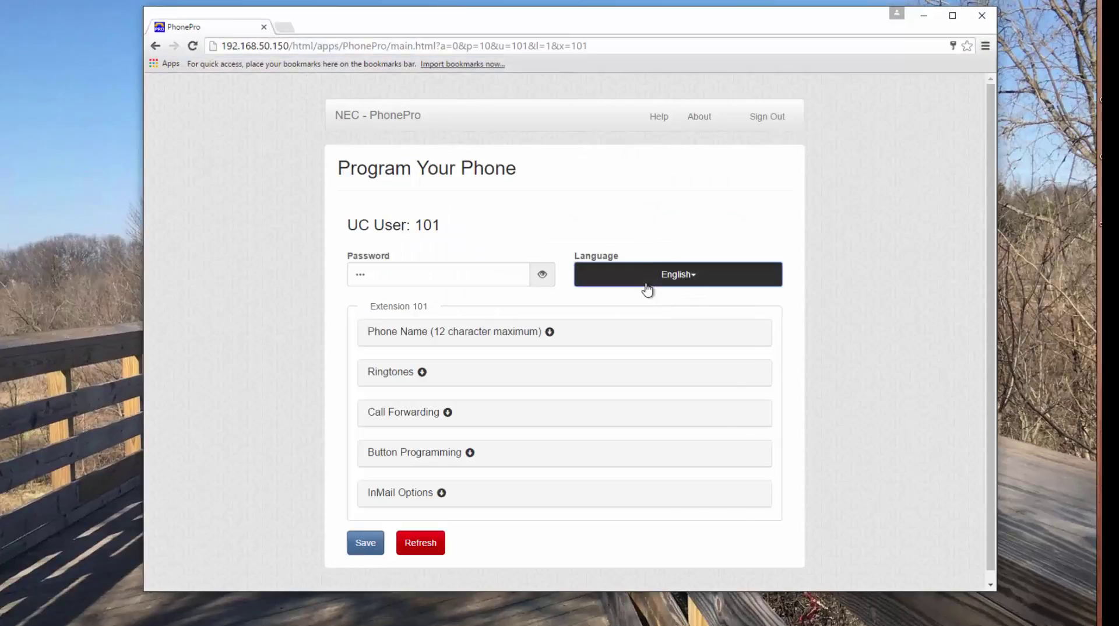
View the available phone languages and the Phone Name section, leaving both as they are
{"action": "left_click", "coordinate": [647, 283]}
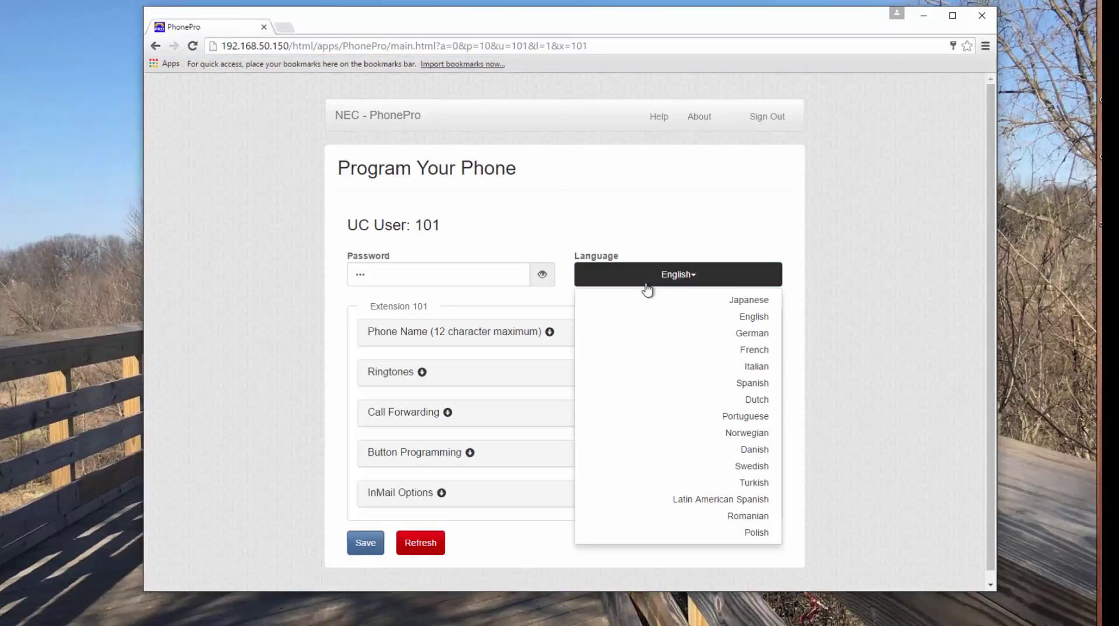
{"action": "left_click", "coordinate": [632, 283]}
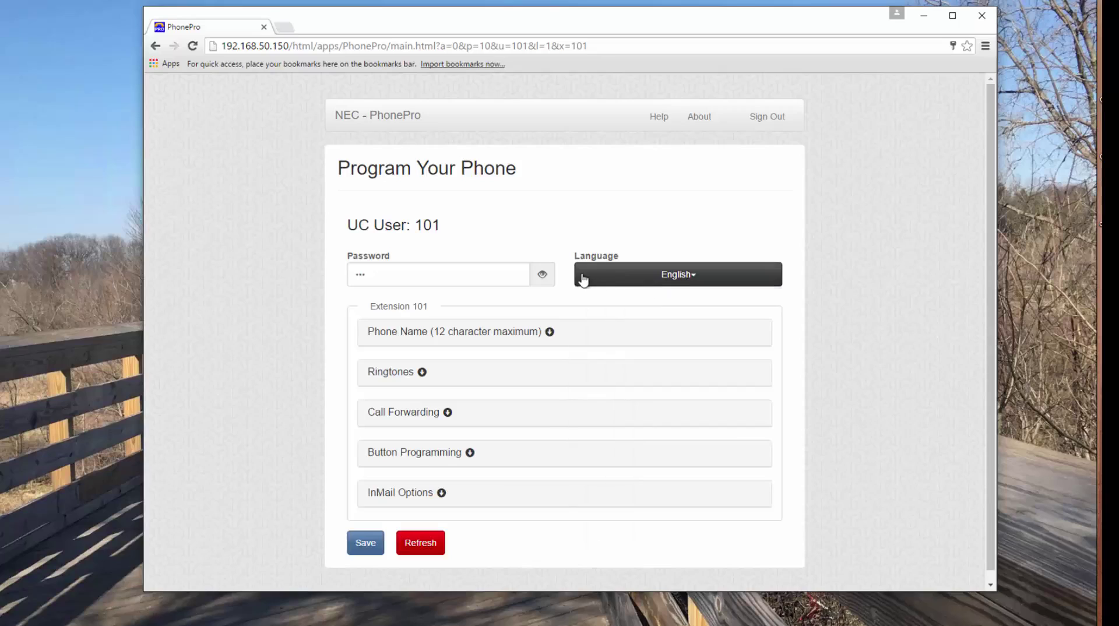
{"action": "left_click", "coordinate": [549, 333]}
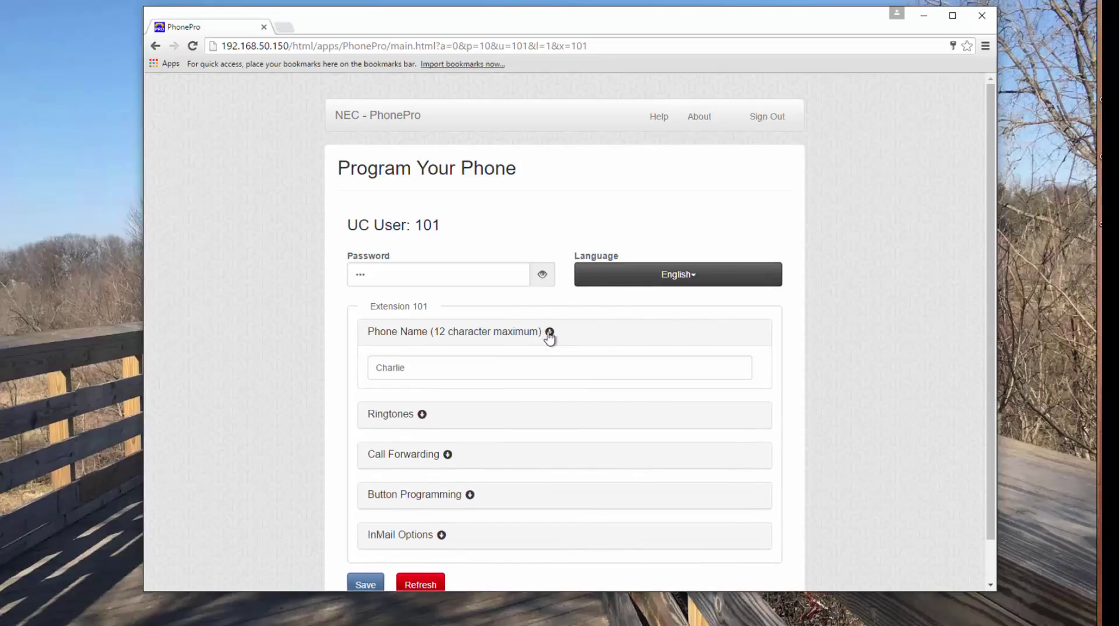
{"action": "left_click", "coordinate": [549, 333]}
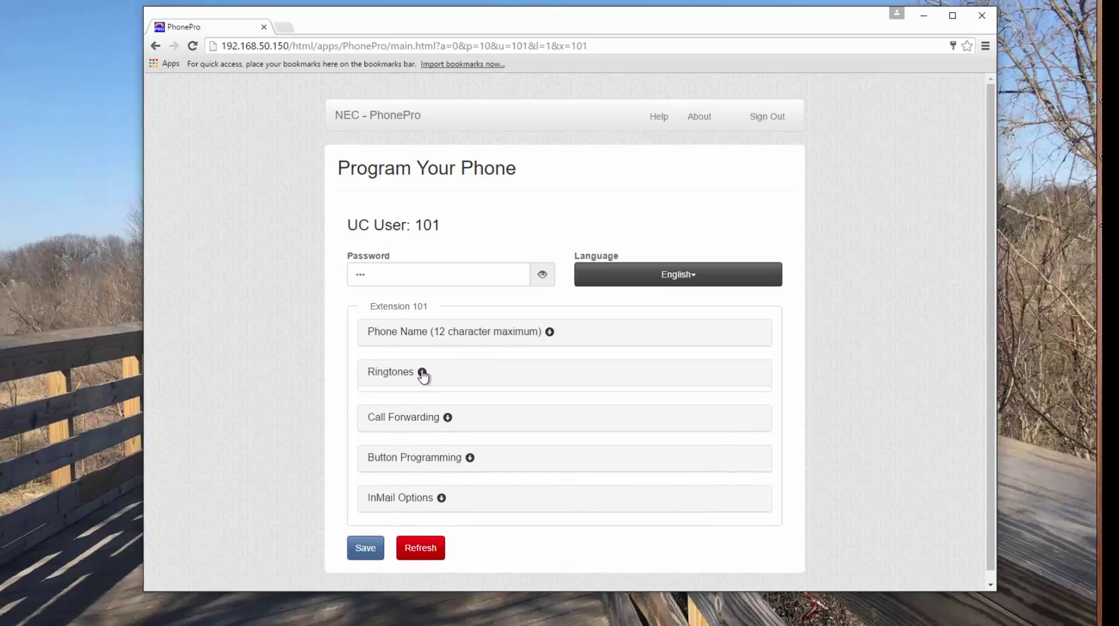
View the internal and external ringtones and the Call Forwarding options for extension 101, collapsing each section again
{"action": "left_click", "coordinate": [422, 373]}
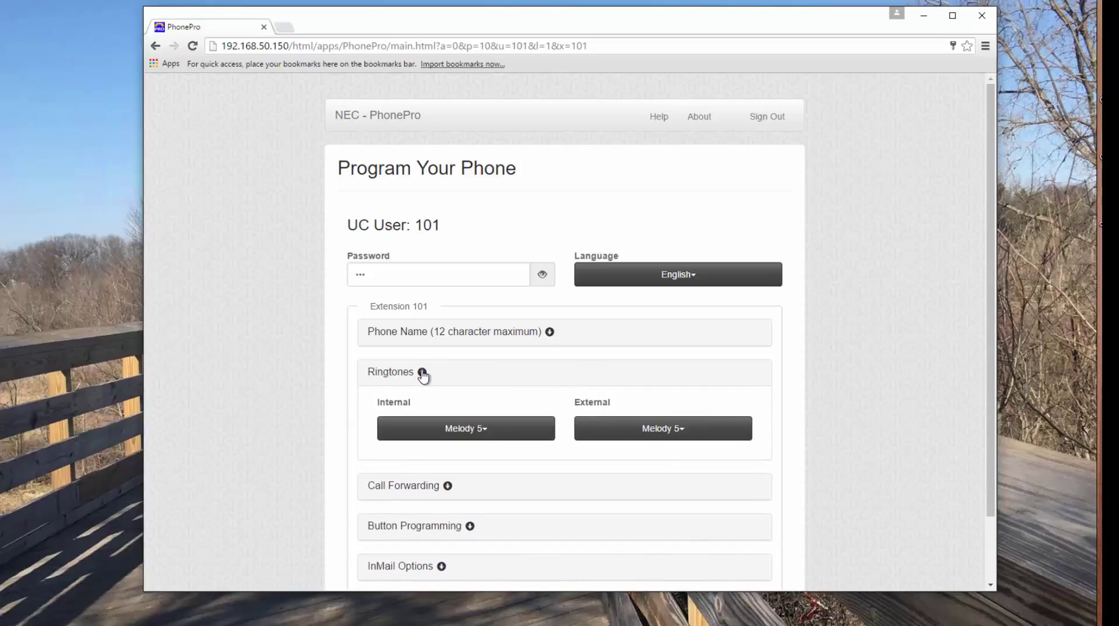
{"action": "left_click", "coordinate": [422, 373]}
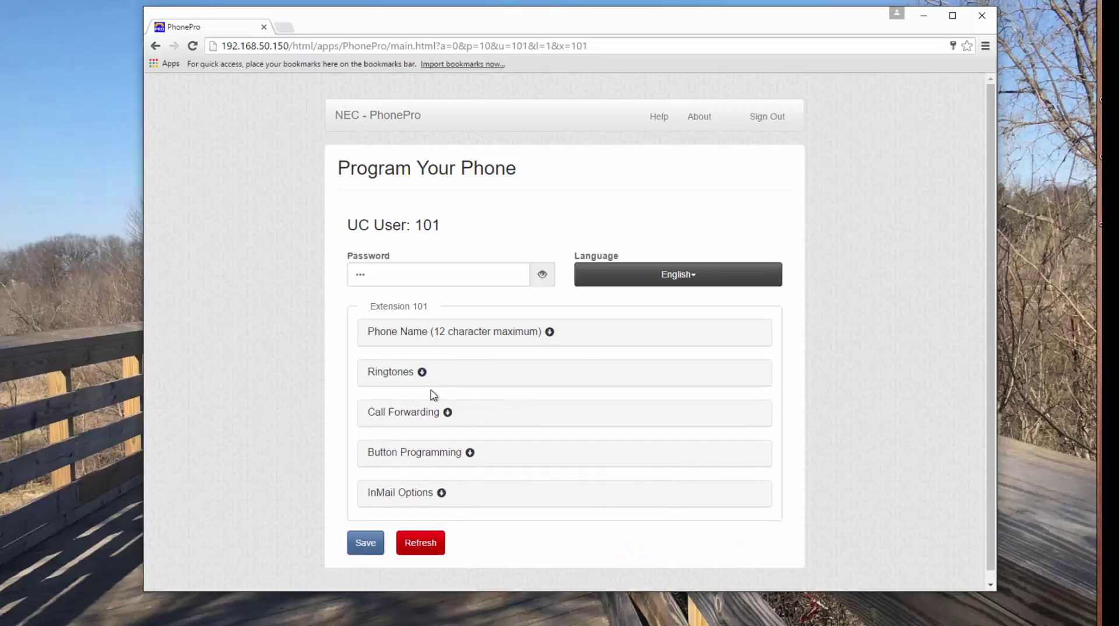
{"action": "left_click", "coordinate": [447, 413]}
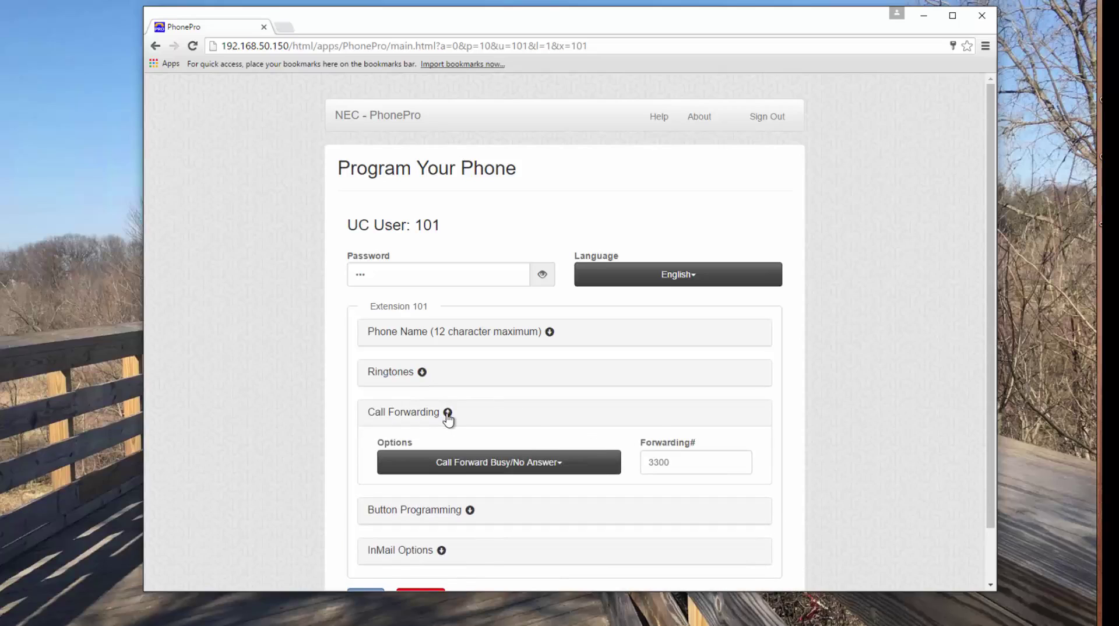
{"action": "left_click", "coordinate": [447, 413]}
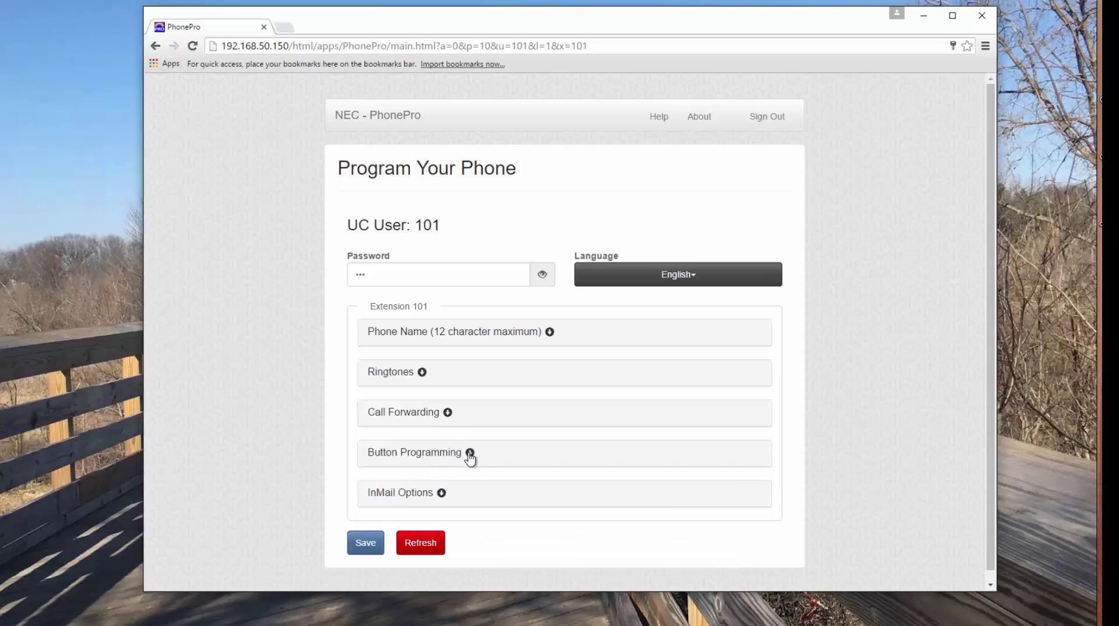
Examine the phone models and button assignments under Button Programming, and collapse the section
{"action": "left_click", "coordinate": [469, 456]}
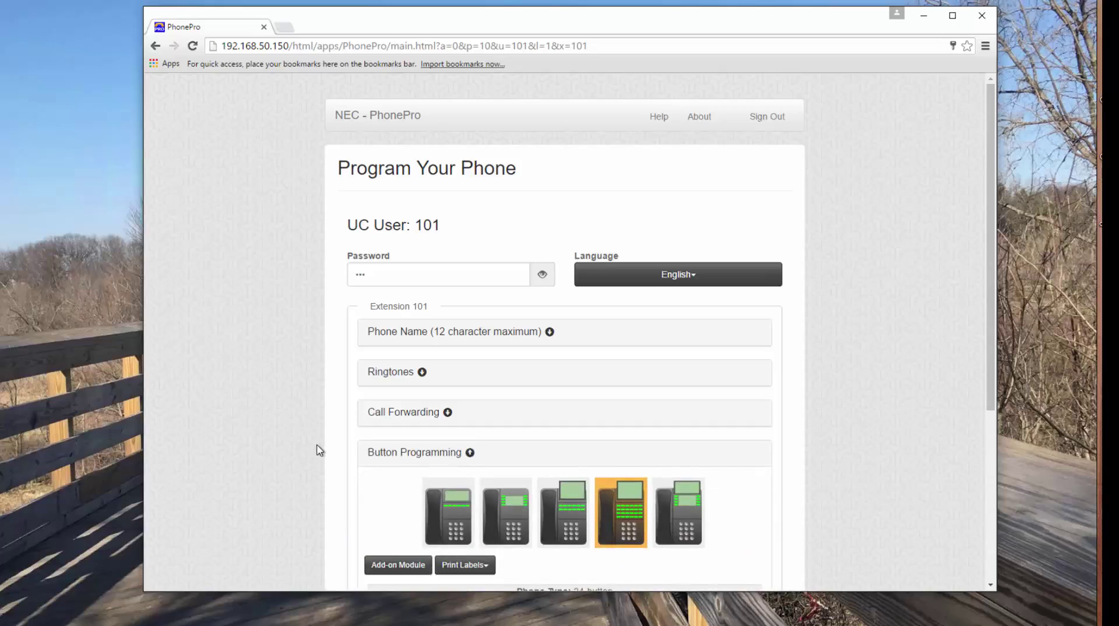
{"action": "scroll", "coordinate": [318, 450], "scroll_direction": "down", "scroll_amount": 1}
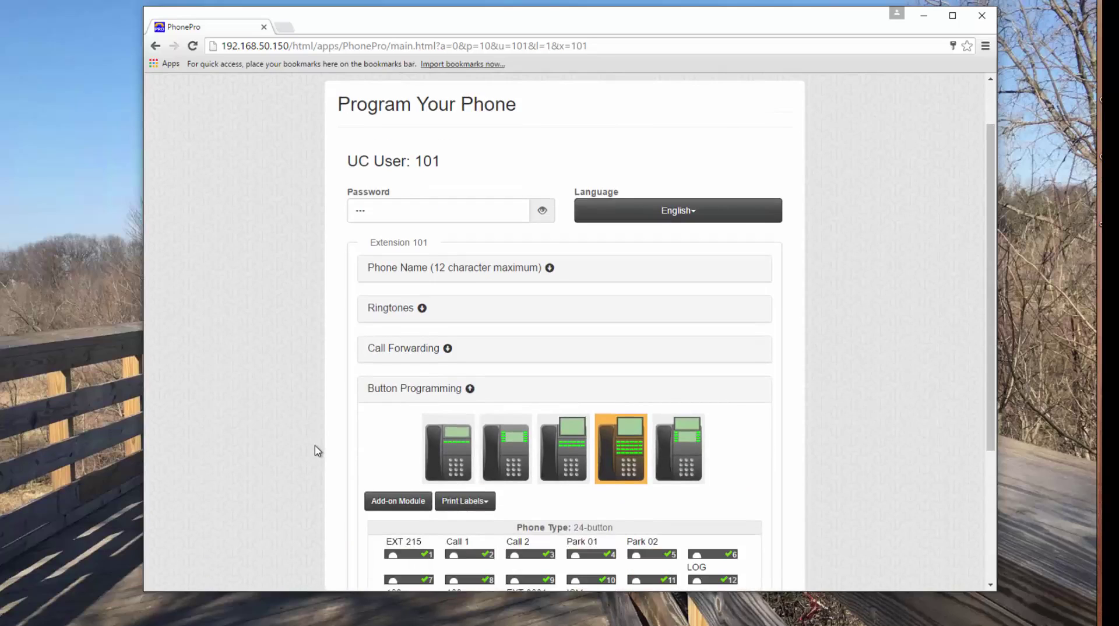
{"action": "left_click", "coordinate": [469, 389]}
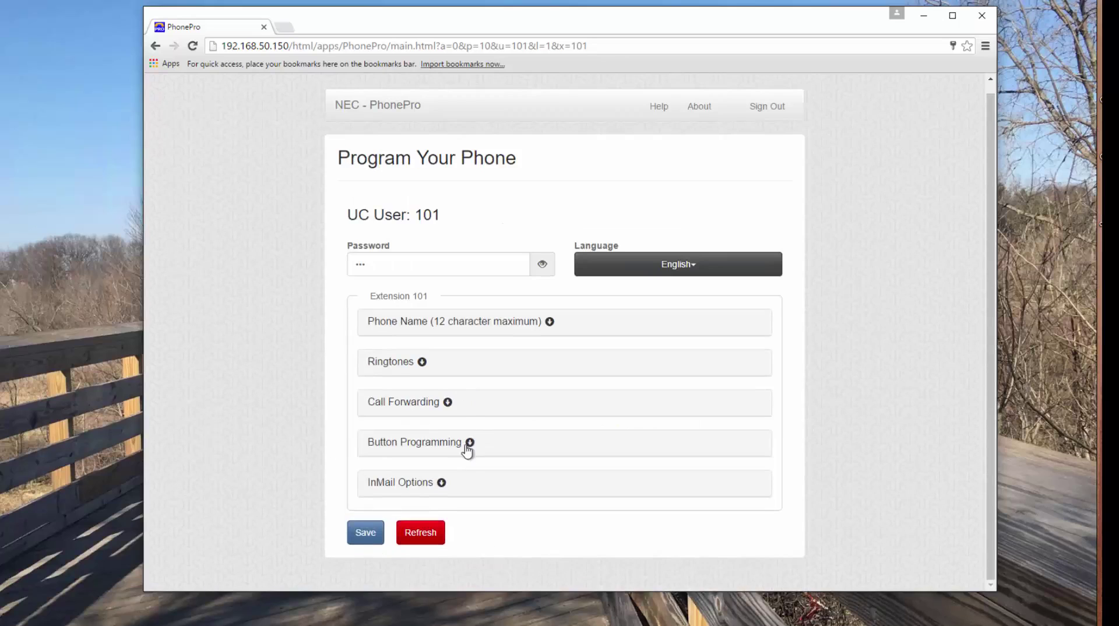
Review the voicemail settings under InMail Options and save the phone programming
{"action": "left_click", "coordinate": [441, 483]}
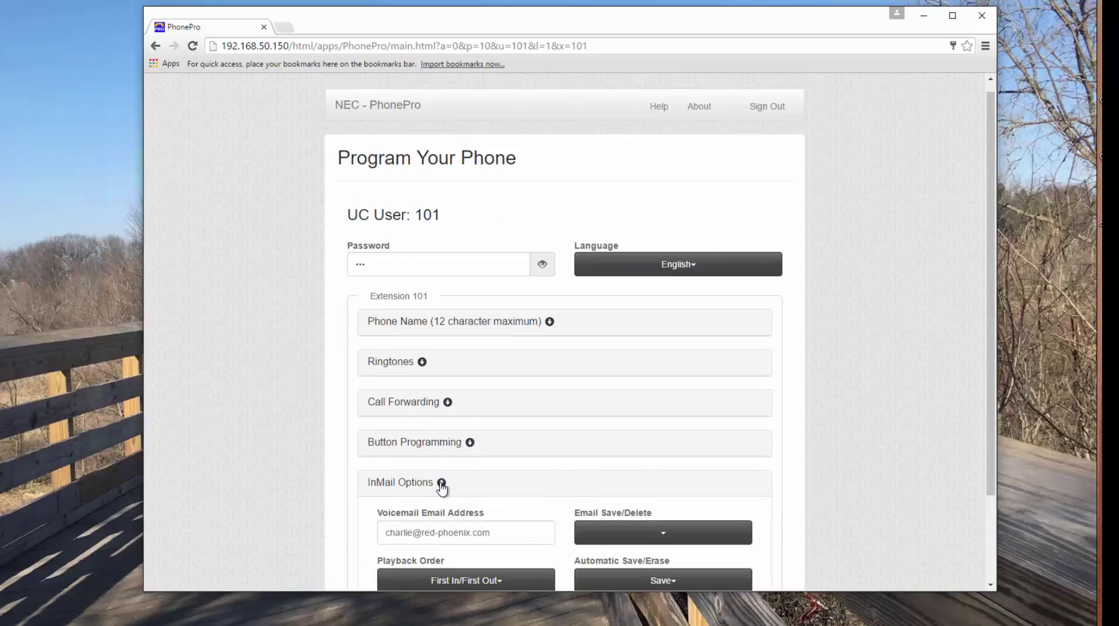
{"action": "scroll", "coordinate": [349, 486], "scroll_direction": "down", "scroll_amount": 2}
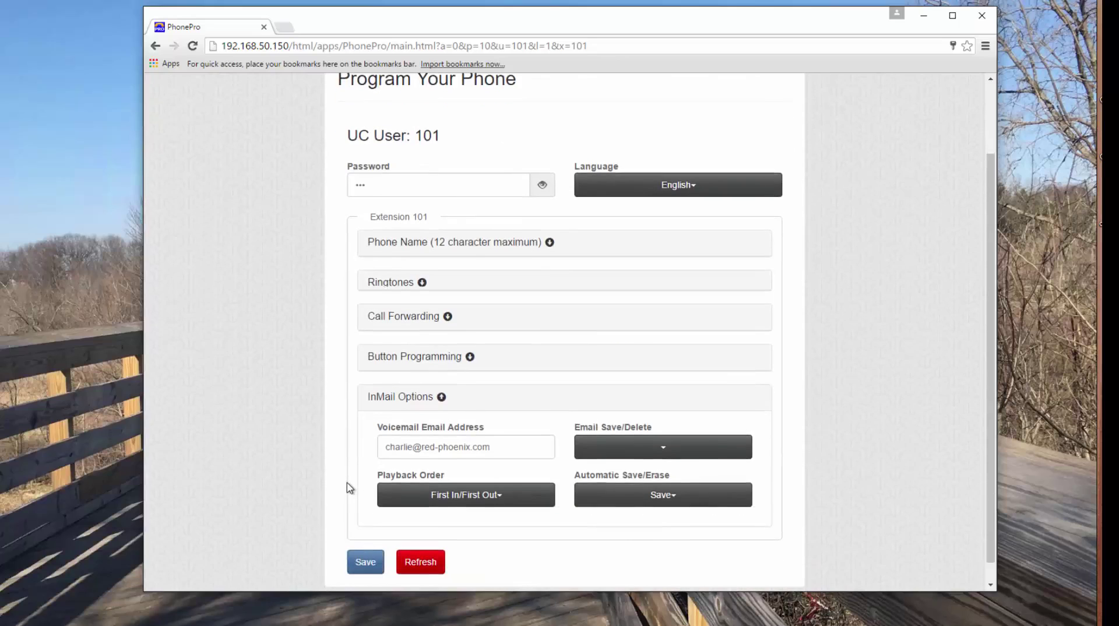
{"action": "left_click", "coordinate": [356, 542]}
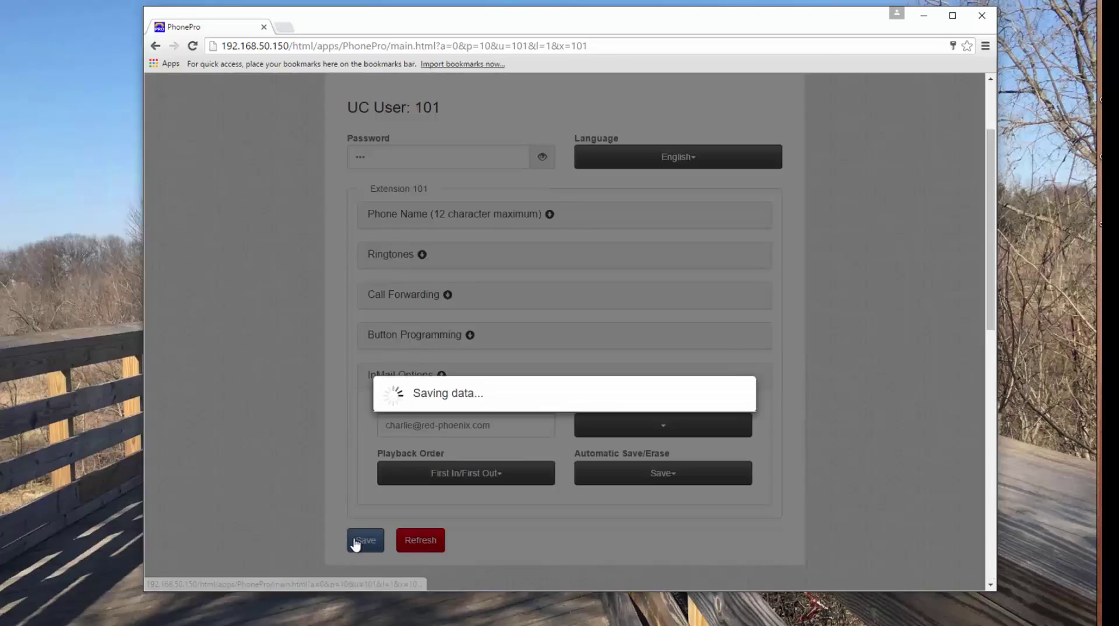